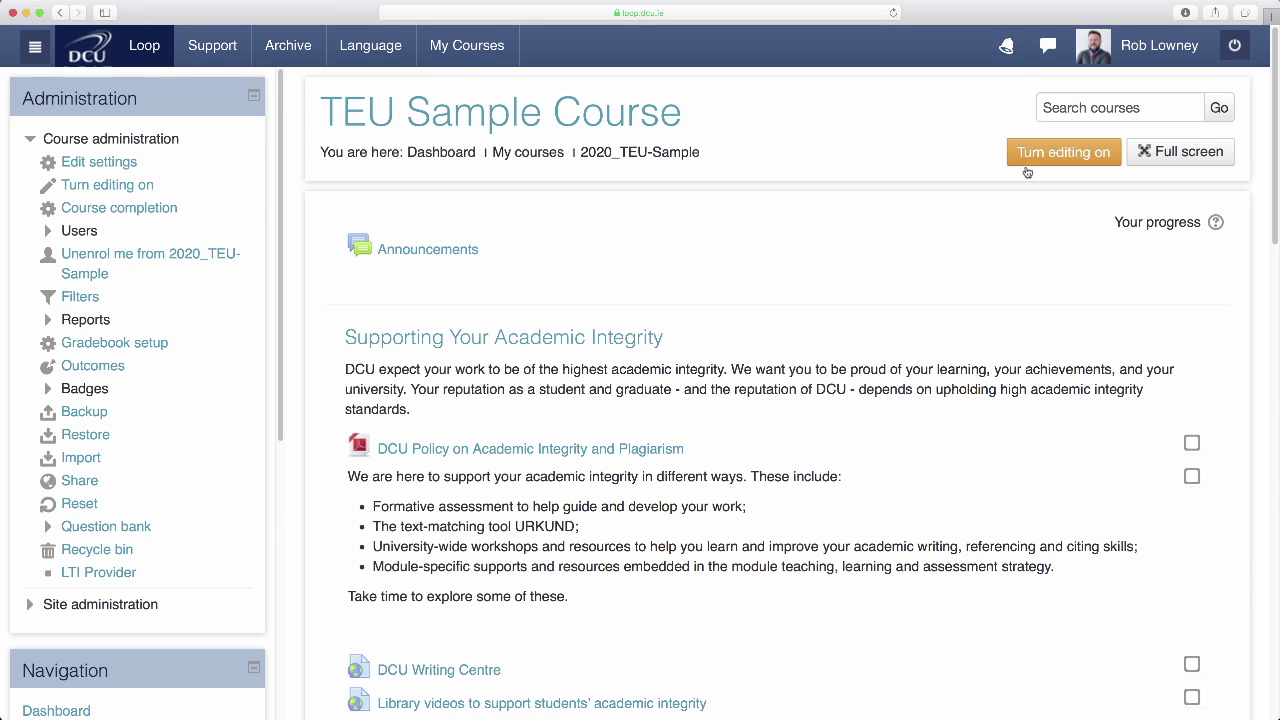
Enable course editing and start adding a Choice activity to the Module Assessment section
{"action": "left_click", "coordinate": [1064, 151]}
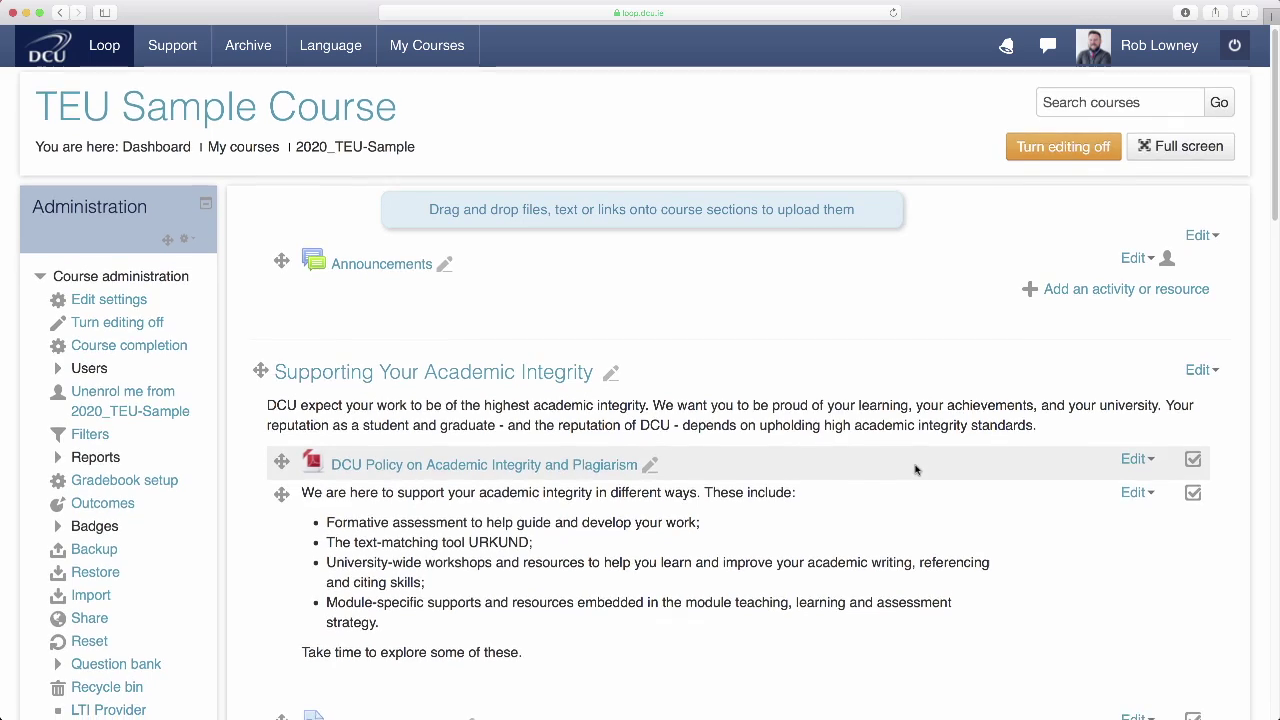
{"action": "scroll", "coordinate": [913, 468], "scroll_direction": "down", "scroll_amount": 5}
{"action": "scroll", "coordinate": [913, 470], "scroll_direction": "down", "scroll_amount": 10}
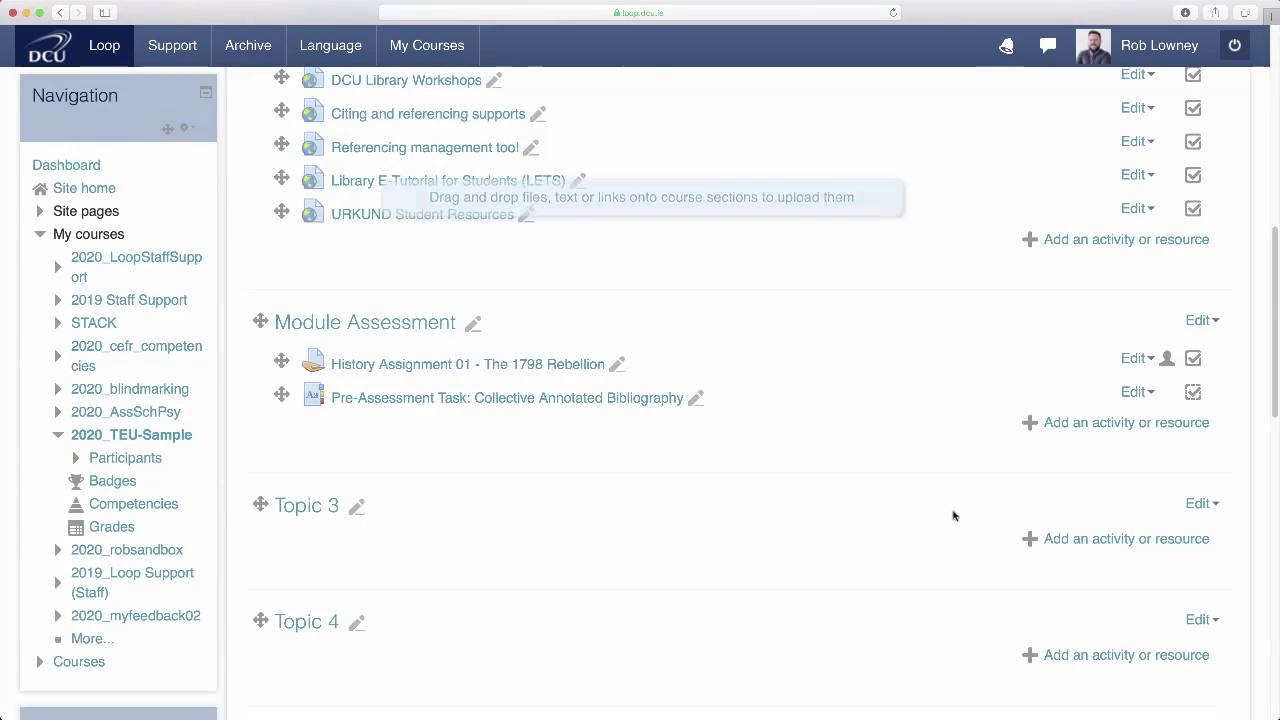
{"action": "left_click", "coordinate": [1105, 430]}
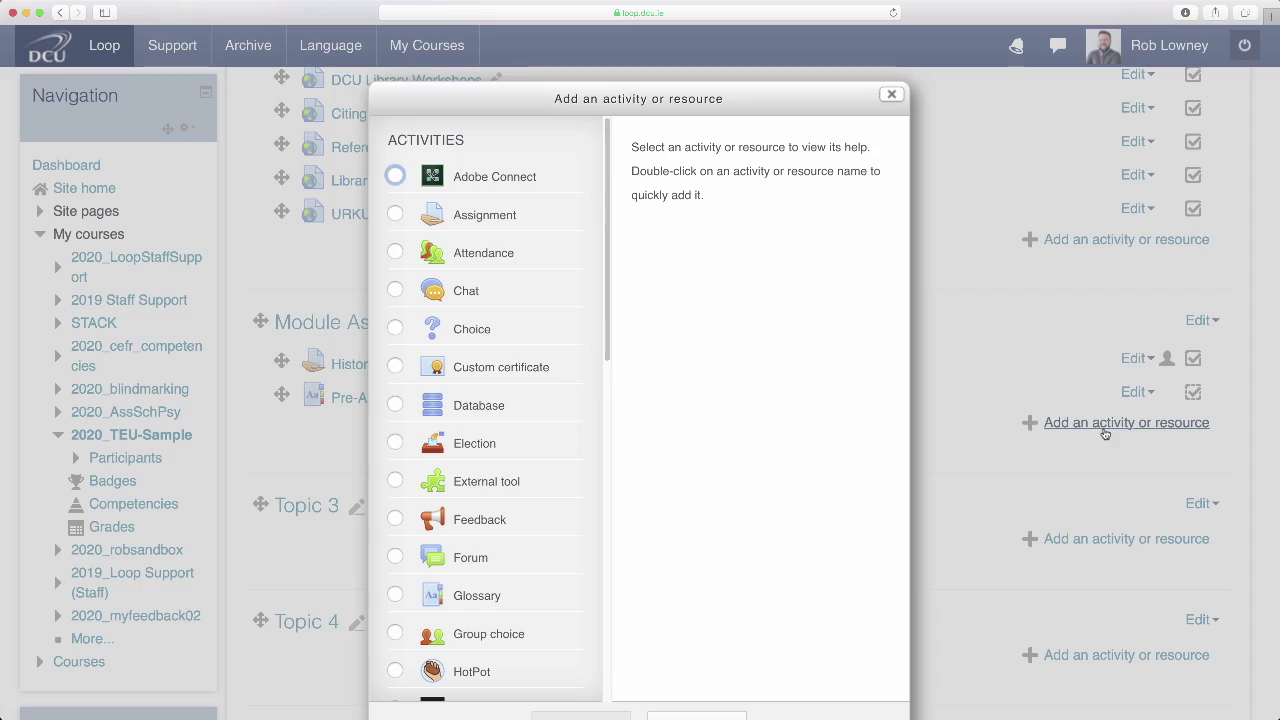
{"action": "left_click", "coordinate": [494, 338]}
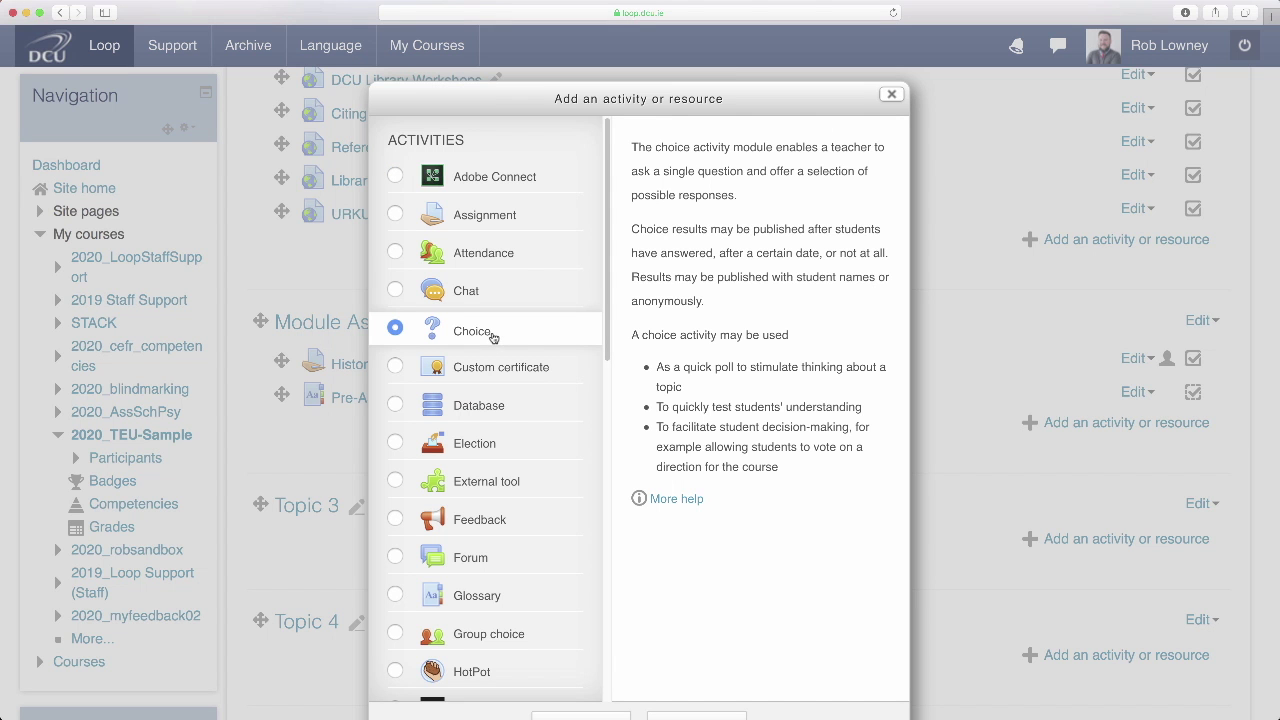
{"action": "left_click", "coordinate": [609, 713]}
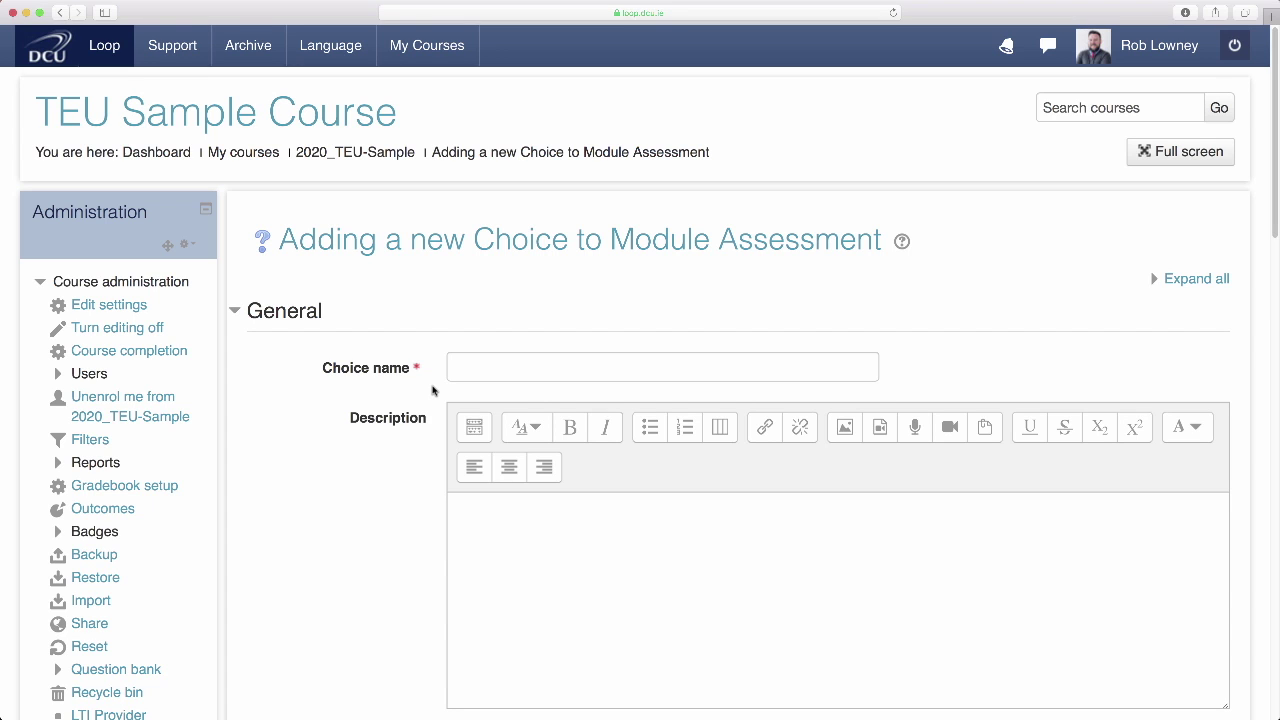
Name the choice "Choose your topic for History Assessment 02" and add bulleted instructions on topic selection, the six-student limit and updating choices
{"action": "left_click", "coordinate": [452, 367]}
{"action": "type", "text": "Choose your topic for History Assessment 02"}
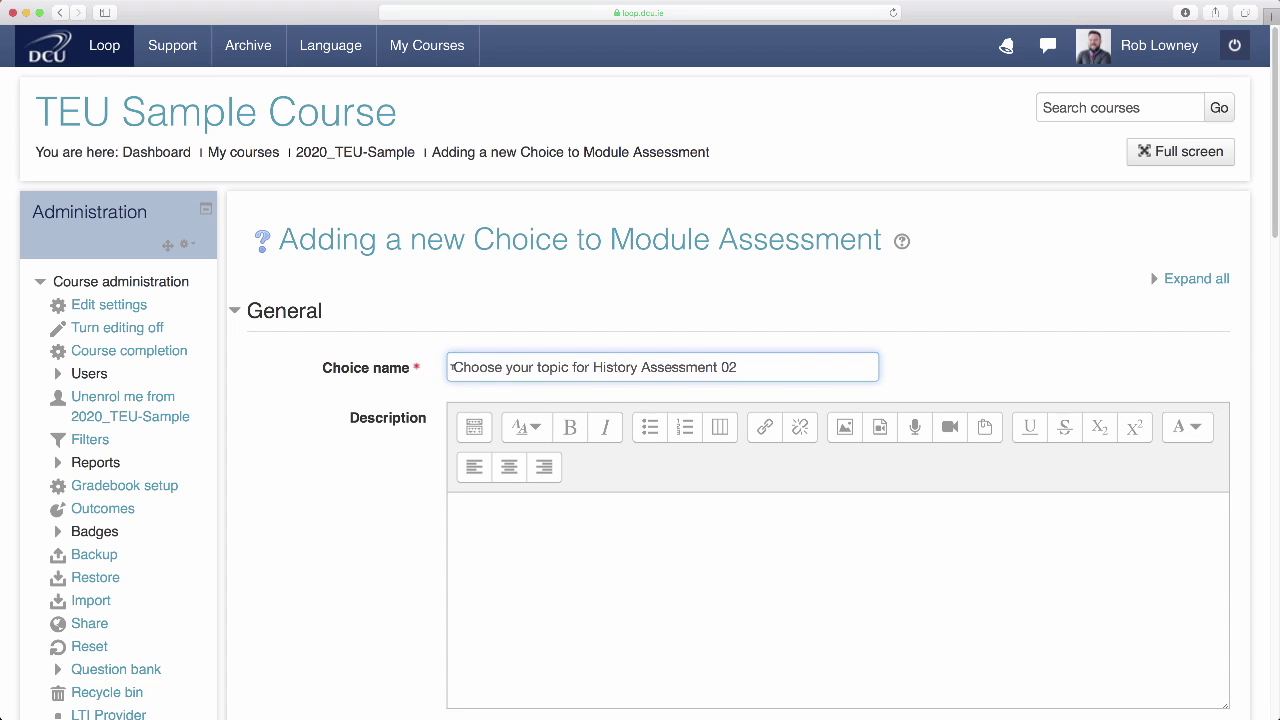
{"action": "left_click", "coordinate": [459, 512]}
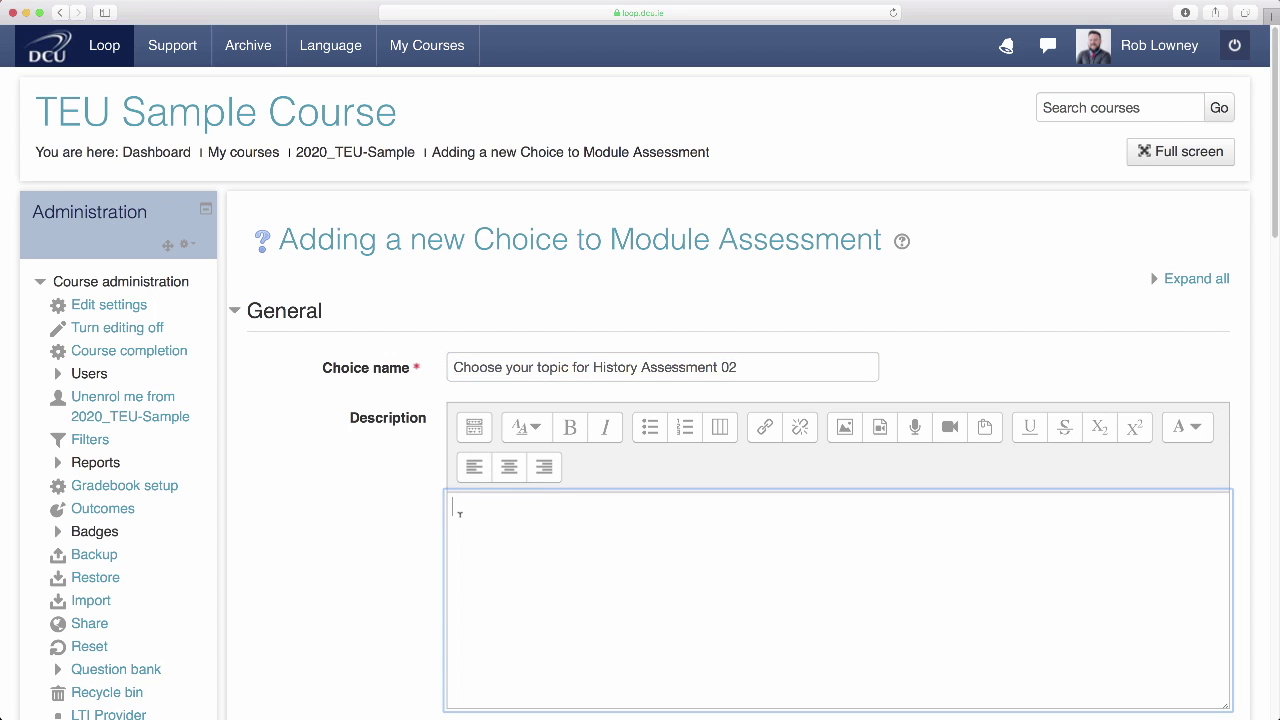
{"action": "type", "text": "Select one of these topics on which to complete your assessment Each topic is limited to six students, so choose early to avoid disappointment You can update your choice later if you change your mind and if the limit has not been reached"}
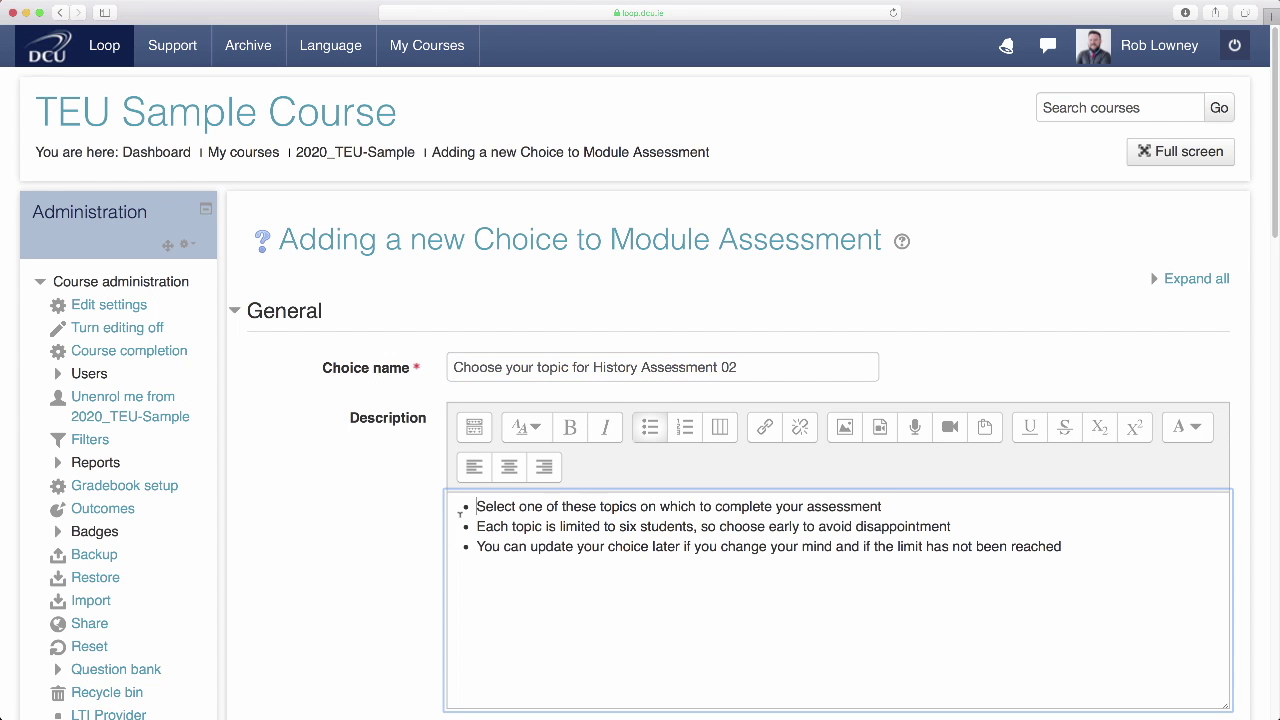
Set Allow choice to be updated to Yes and keep Allow more than one choice to be selected at No
{"action": "scroll", "coordinate": [460, 513], "scroll_direction": "down", "scroll_amount": 10}
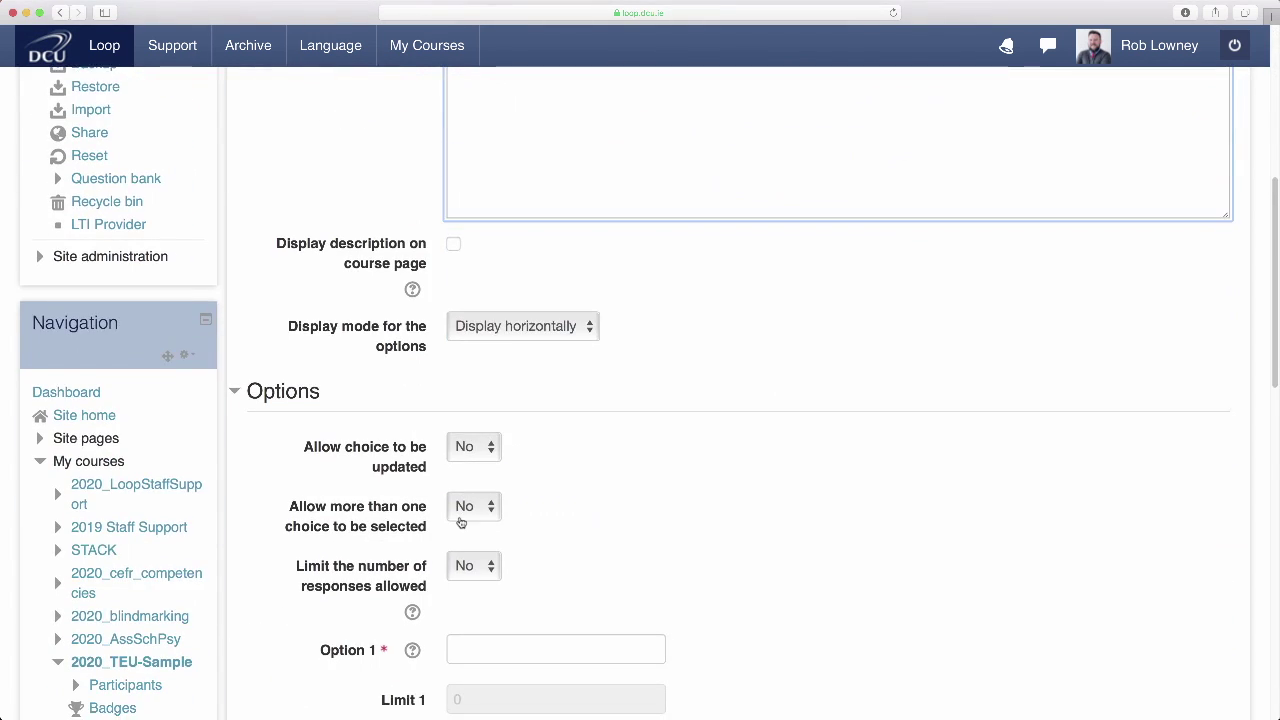
{"action": "scroll", "coordinate": [460, 522], "scroll_direction": "down", "scroll_amount": 5}
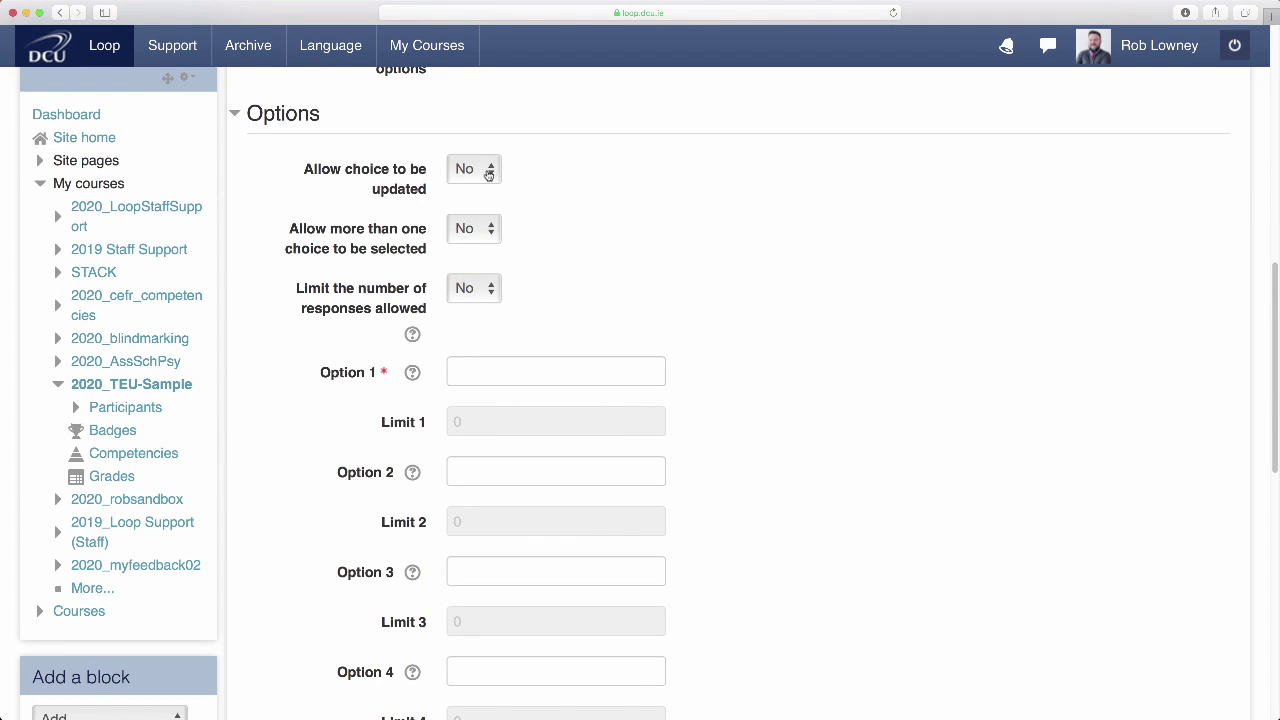
{"action": "left_click", "coordinate": [488, 172]}
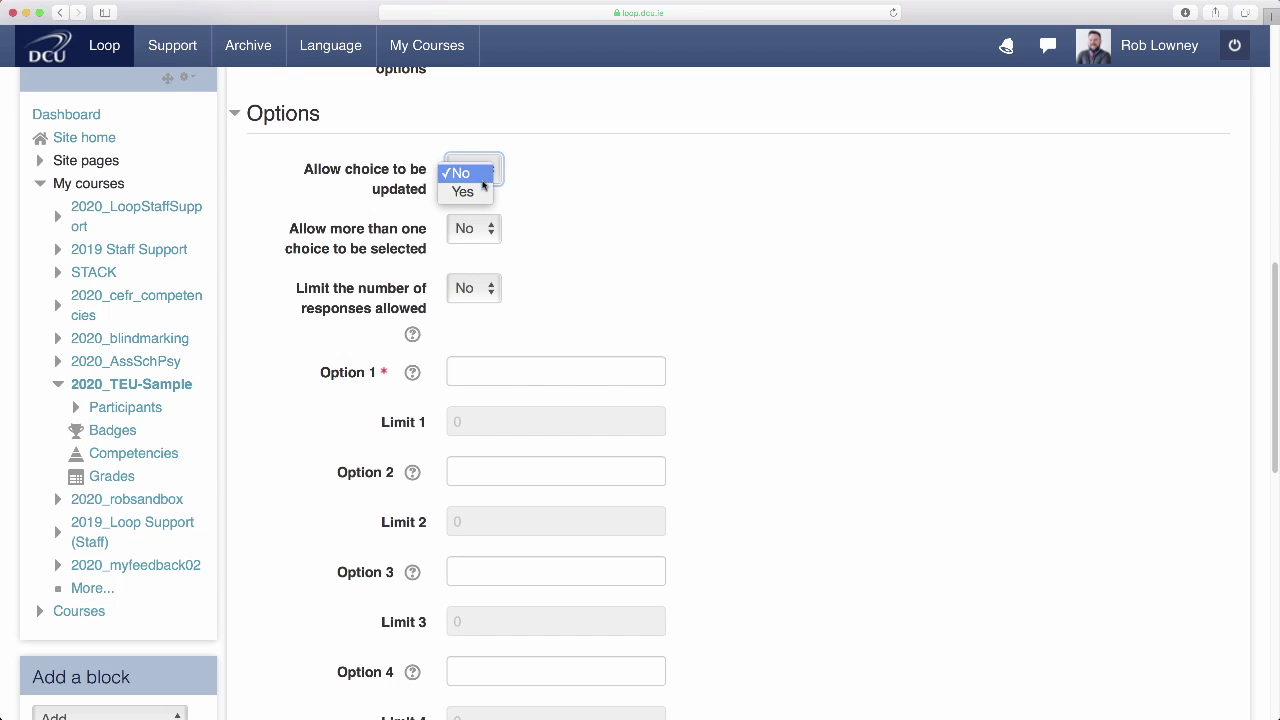
{"action": "left_click", "coordinate": [478, 192]}
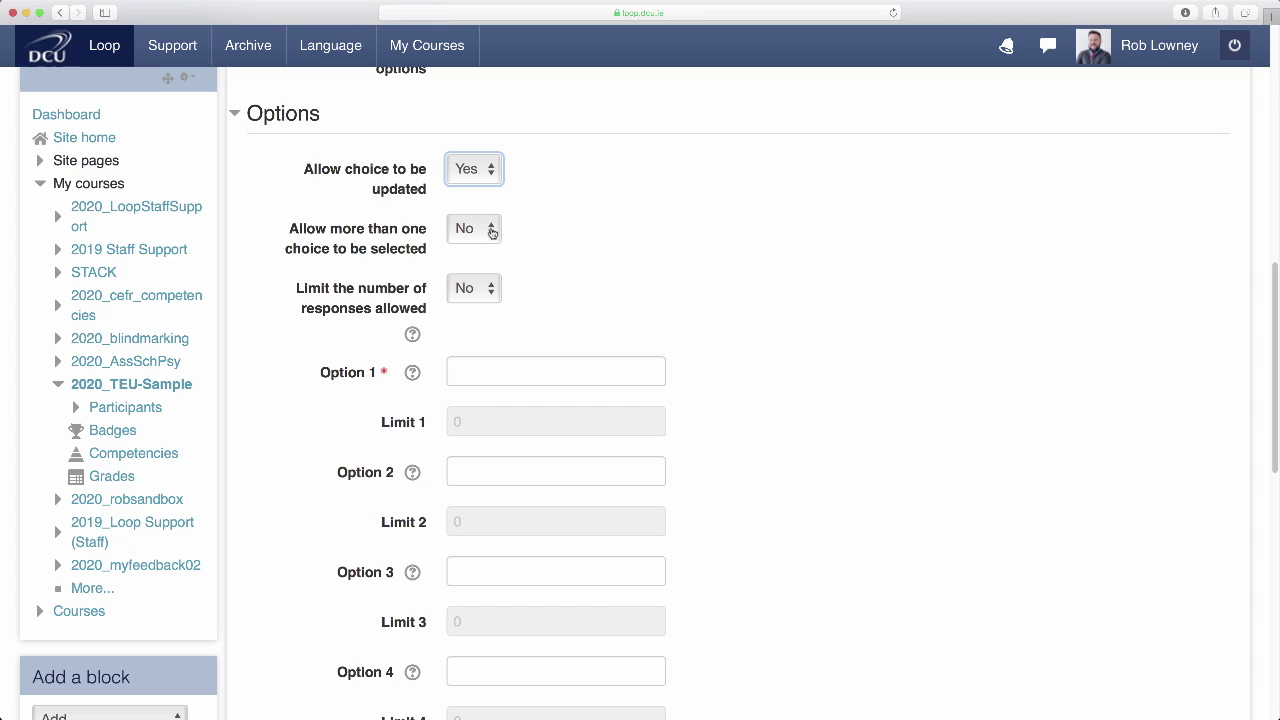
{"action": "left_click", "coordinate": [491, 232]}
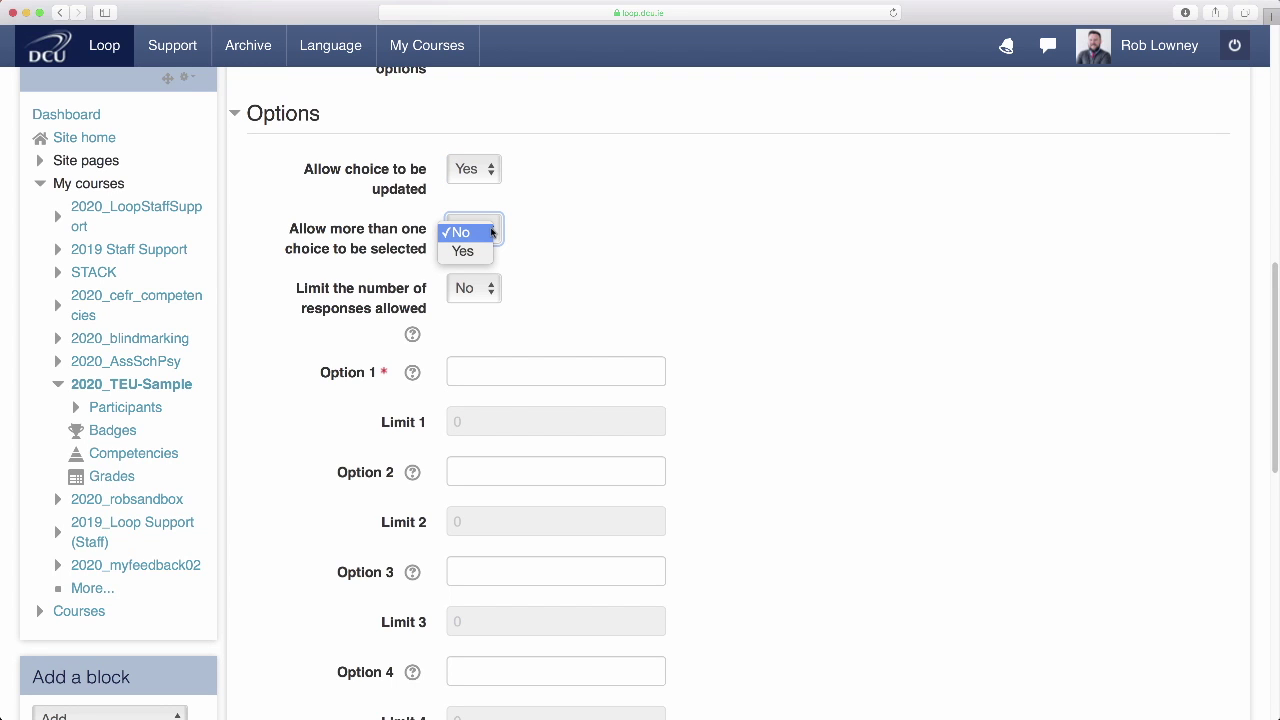
{"action": "left_click", "coordinate": [491, 232]}
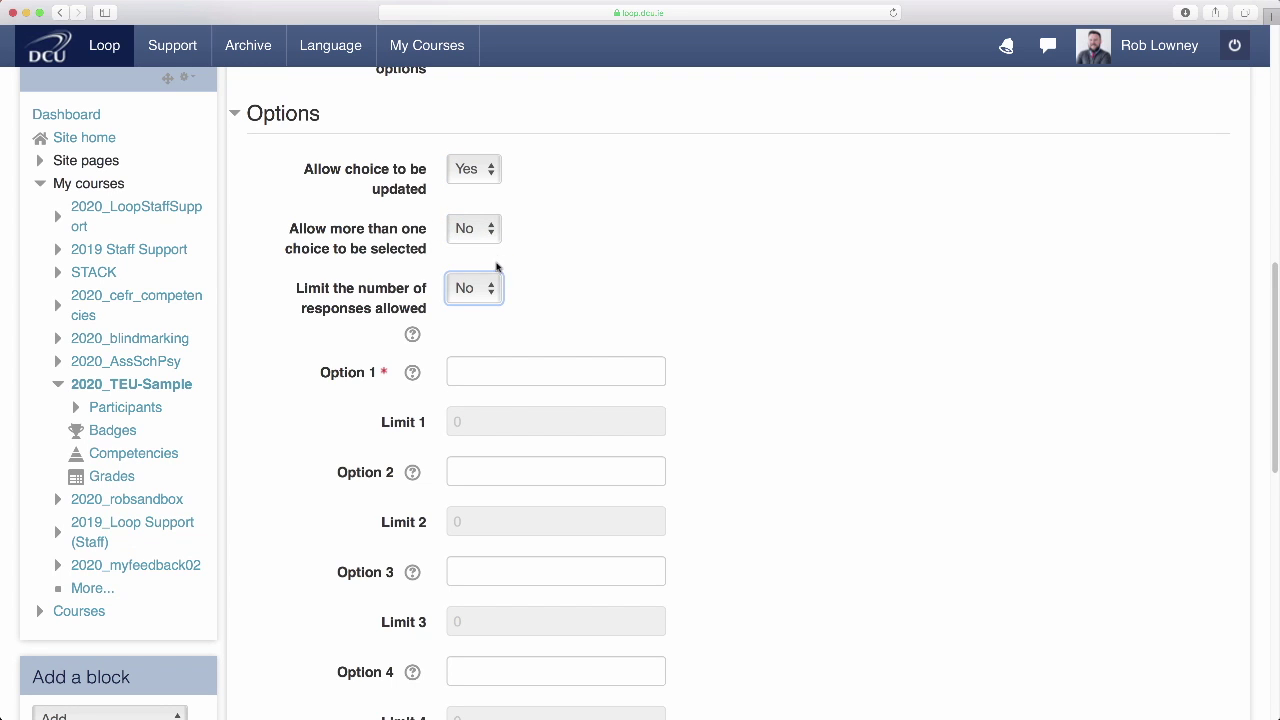
Set Limit the number of responses allowed to Yes
{"action": "scroll", "coordinate": [494, 289], "scroll_direction": "up", "scroll_amount": 1}
{"action": "left_click", "coordinate": [491, 312]}
{"action": "left_click", "coordinate": [491, 312]}
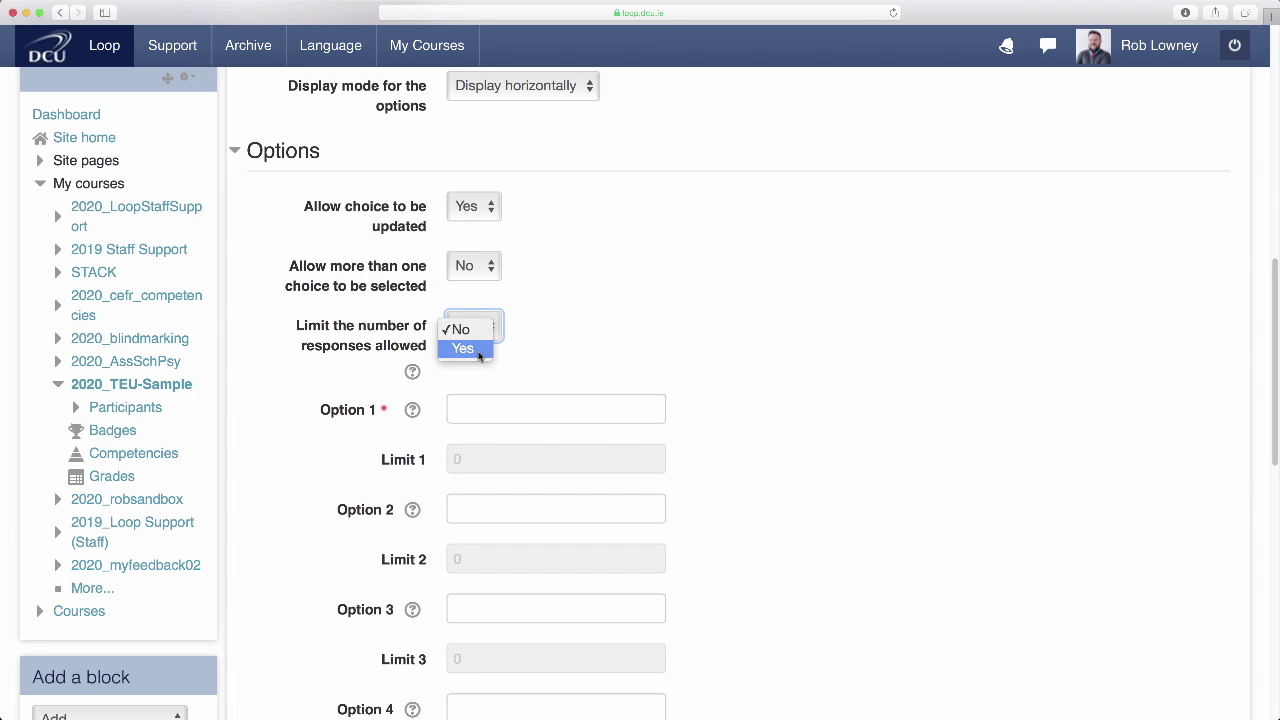
{"action": "left_click", "coordinate": [479, 356]}
{"action": "scroll", "coordinate": [479, 356], "scroll_direction": "down", "scroll_amount": 1}
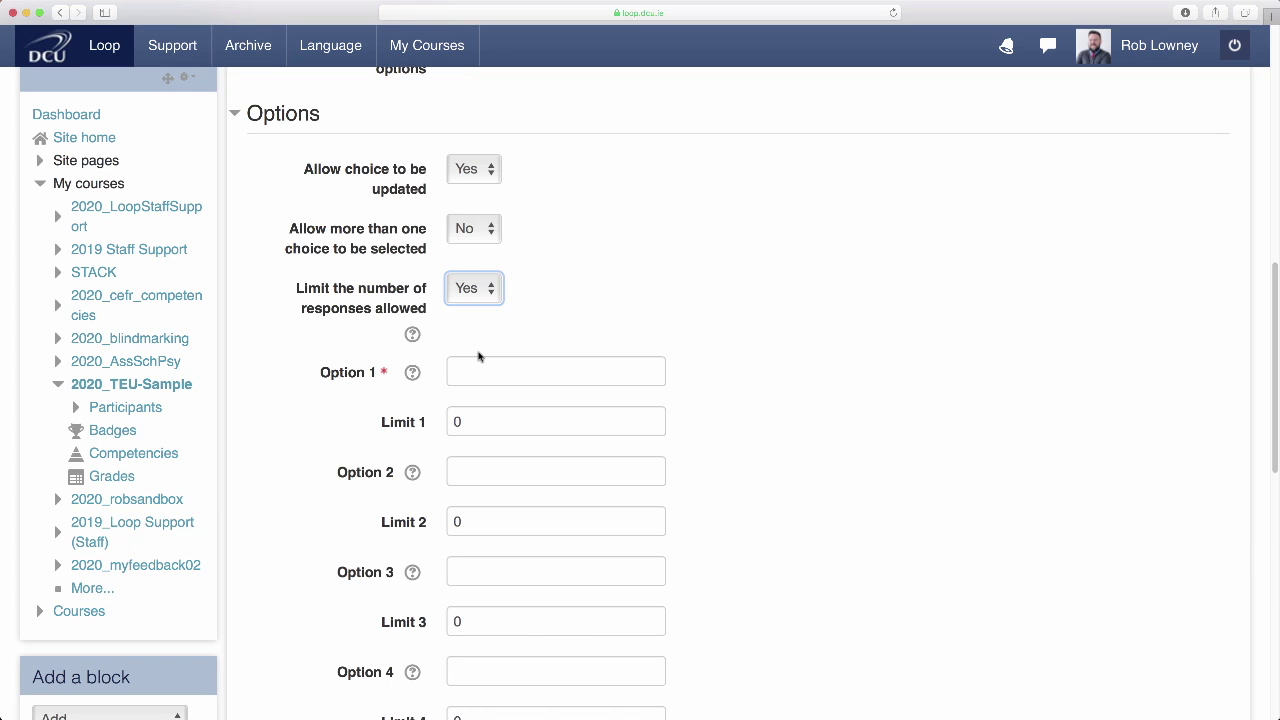
Enter the comparative analysis topic on the Kennedy and Trump eras in the USA as Option 1, with a limit of 6
{"action": "scroll", "coordinate": [478, 356], "scroll_direction": "down", "scroll_amount": 3}
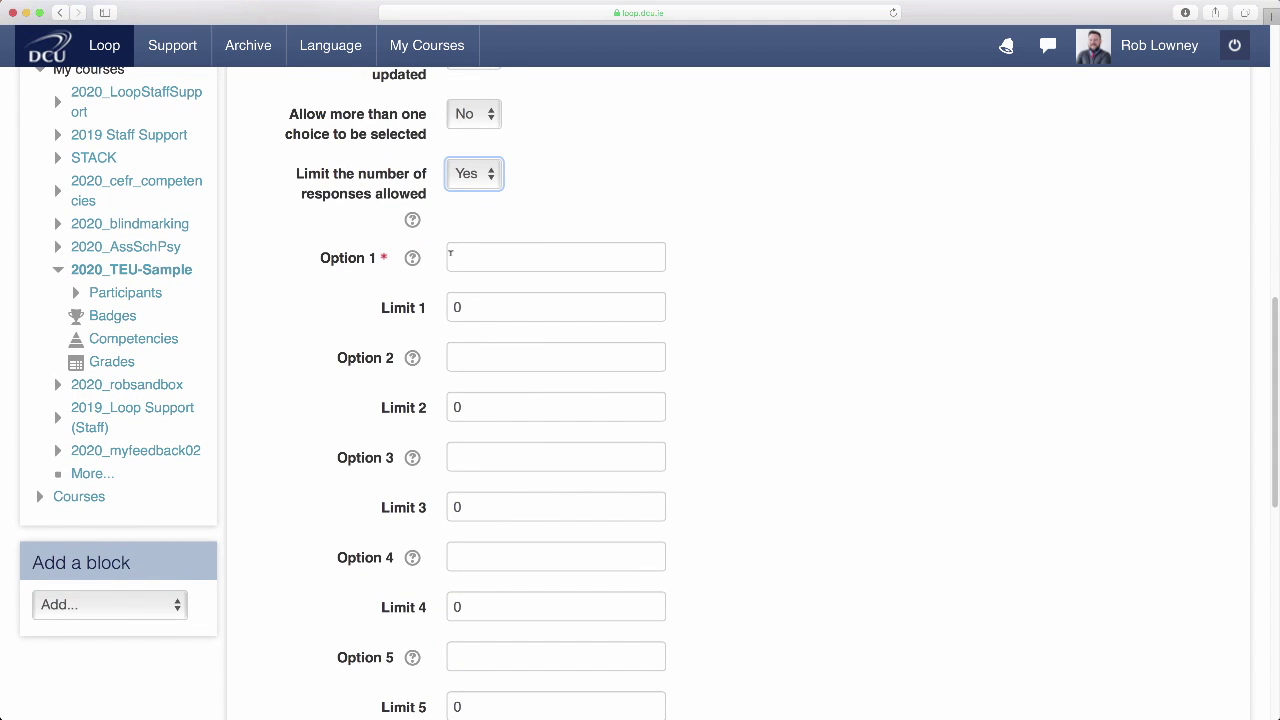
{"action": "left_click", "coordinate": [450, 256]}
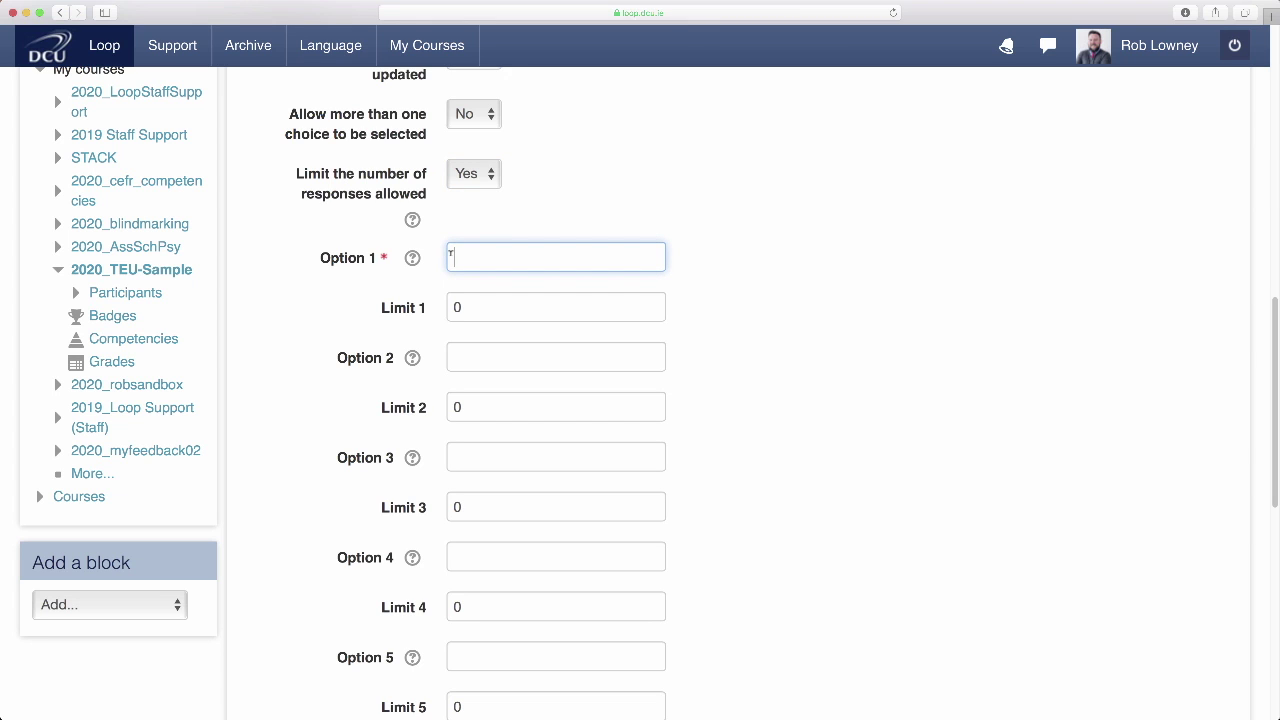
{"action": "key", "text": "super+v"}
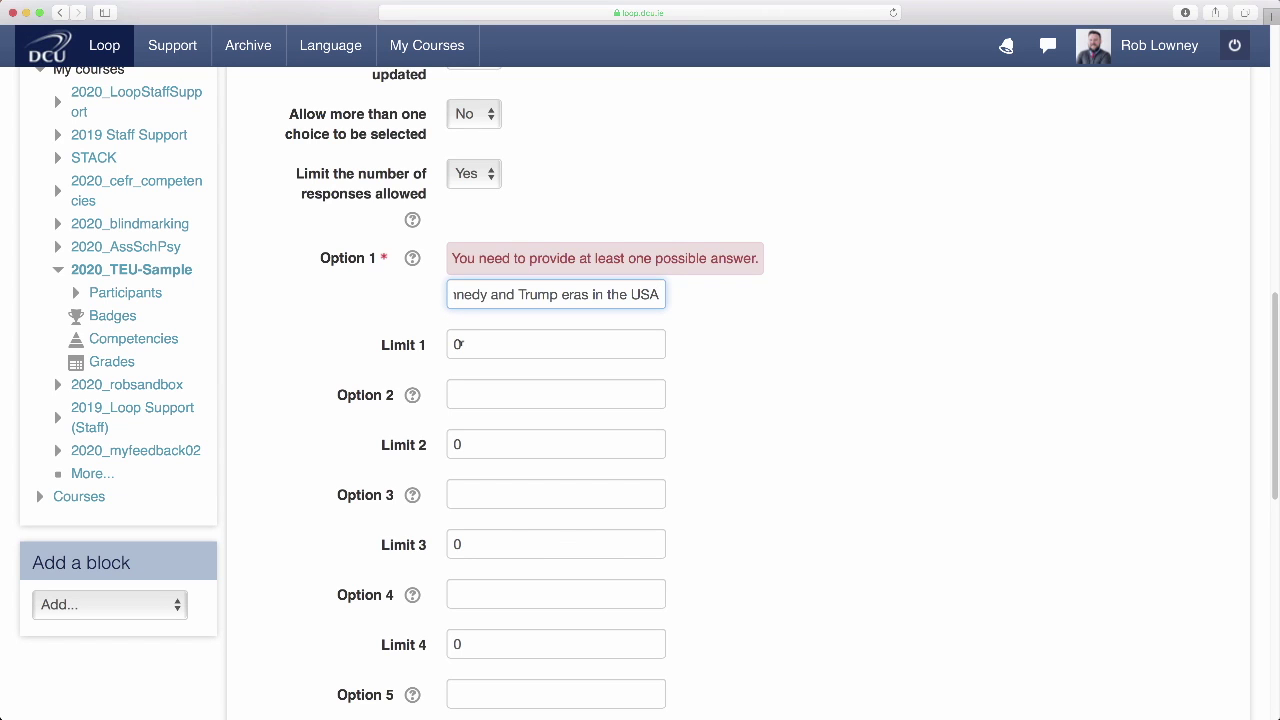
{"action": "left_click", "coordinate": [460, 344]}
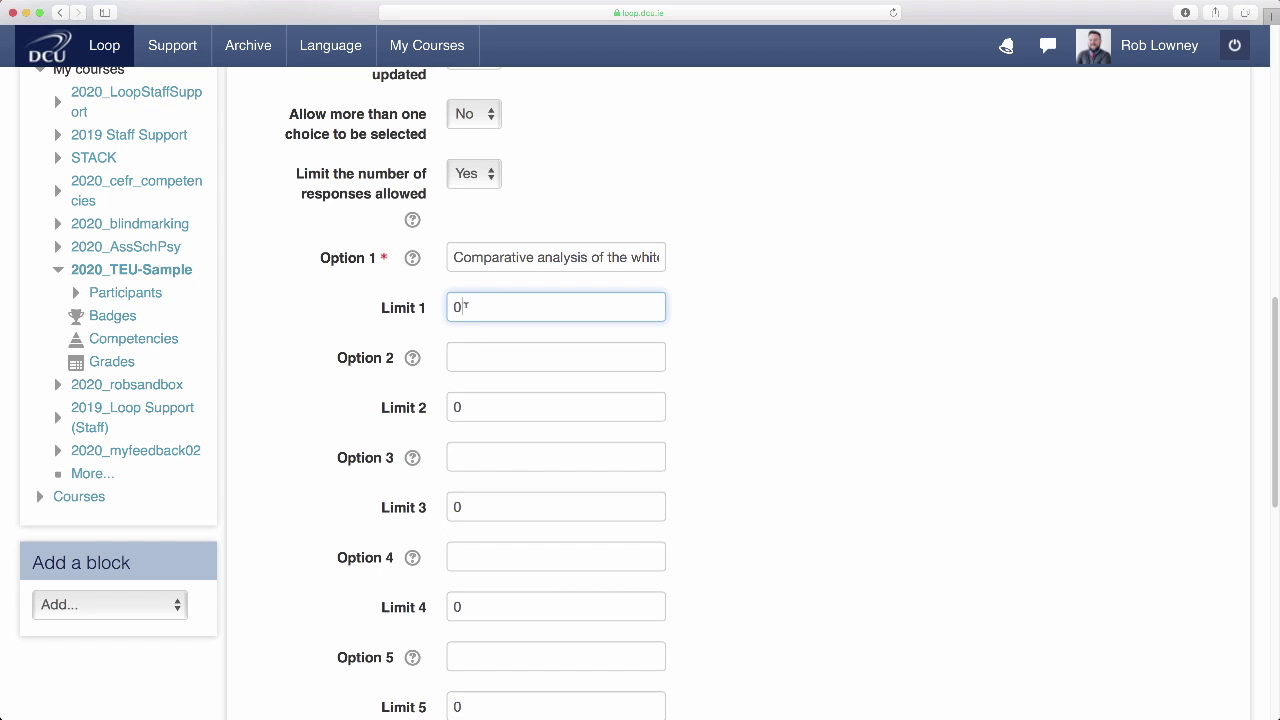
{"action": "left_click_drag", "start_coordinate": [465, 306], "coordinate": [446, 309]}
{"action": "type", "text": "6"}
{"action": "left_click", "coordinate": [441, 362]}
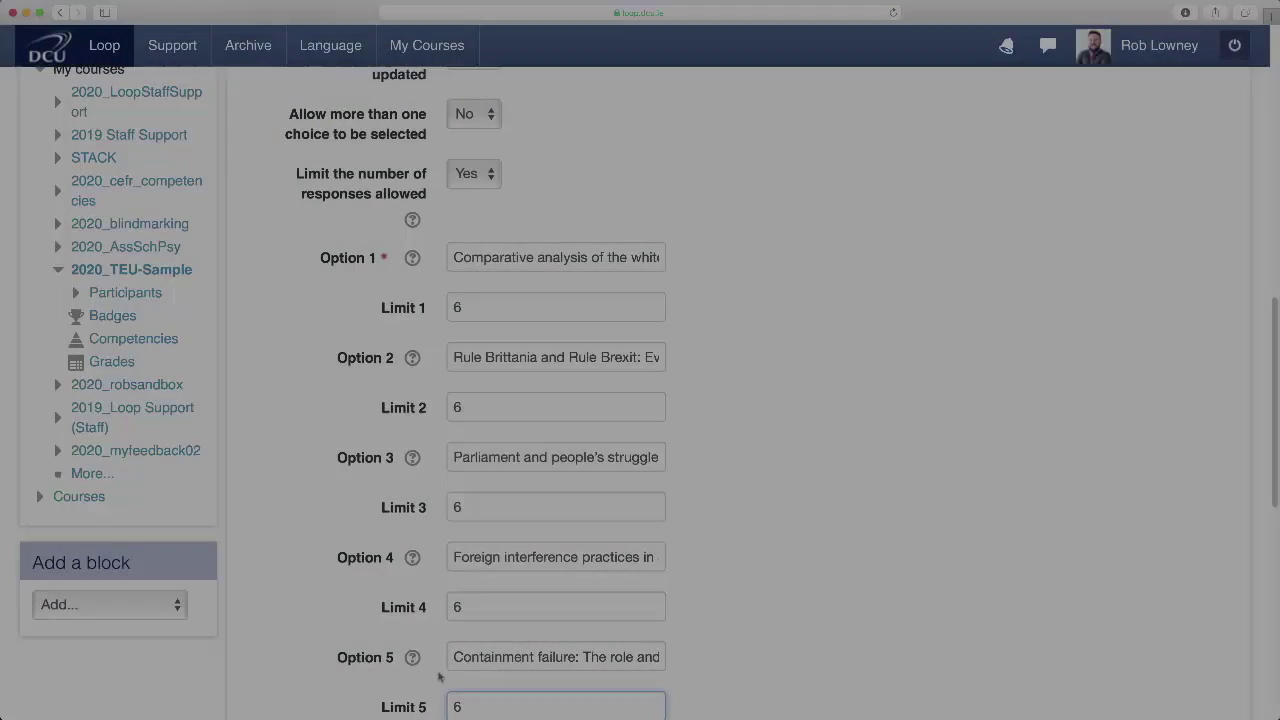
Add three more option fields to the choice form, following Option 5
{"action": "scroll", "coordinate": [449, 658], "scroll_direction": "down", "scroll_amount": 2}
{"action": "scroll", "coordinate": [440, 648], "scroll_direction": "down", "scroll_amount": 4}
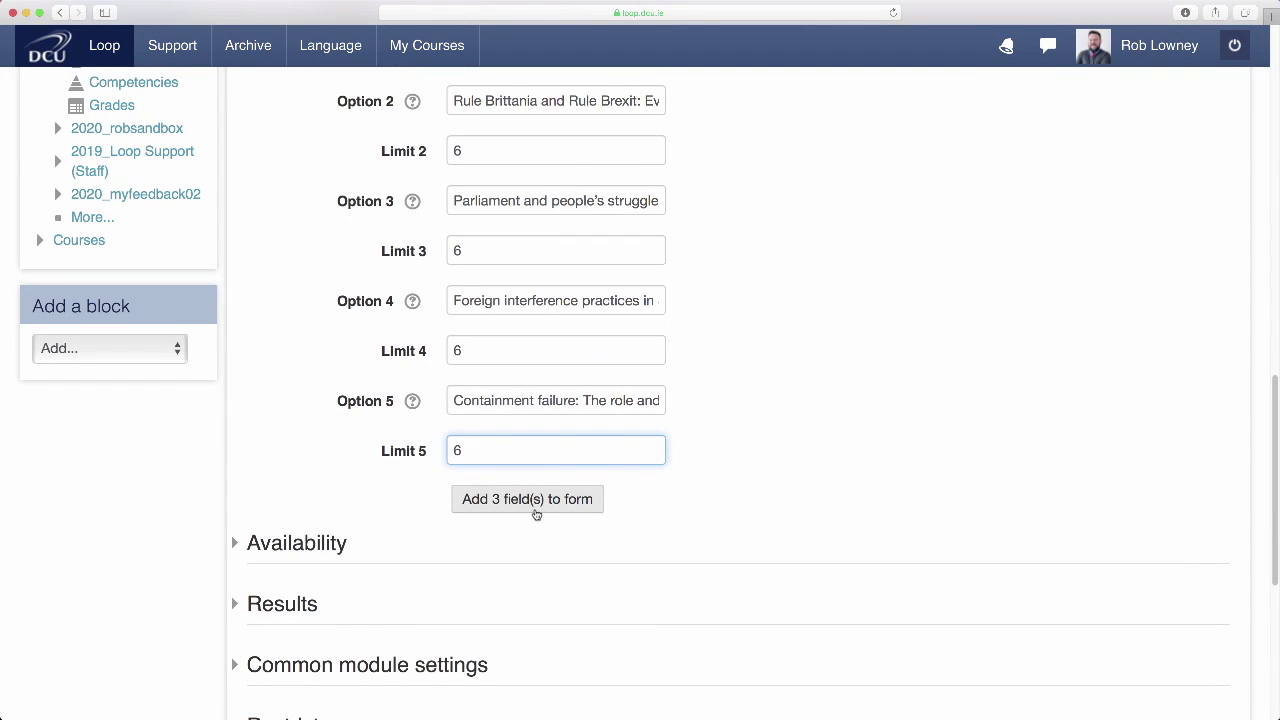
{"action": "left_click", "coordinate": [535, 510]}
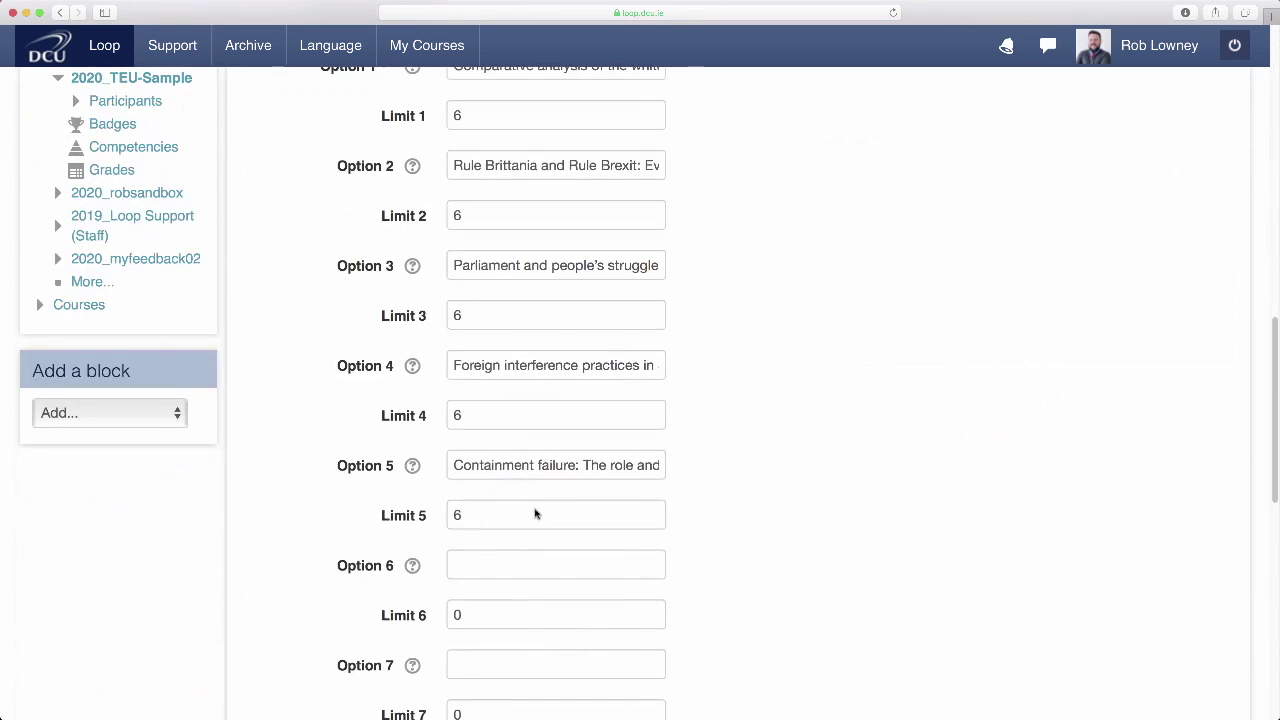
Enter "Irish state investment in sport: from the GAA to Ryder Cup 2026" as Option 6, with a limit of 6
{"action": "scroll", "coordinate": [535, 513], "scroll_direction": "down", "scroll_amount": 3}
{"action": "scroll", "coordinate": [535, 513], "scroll_direction": "down", "scroll_amount": 1}
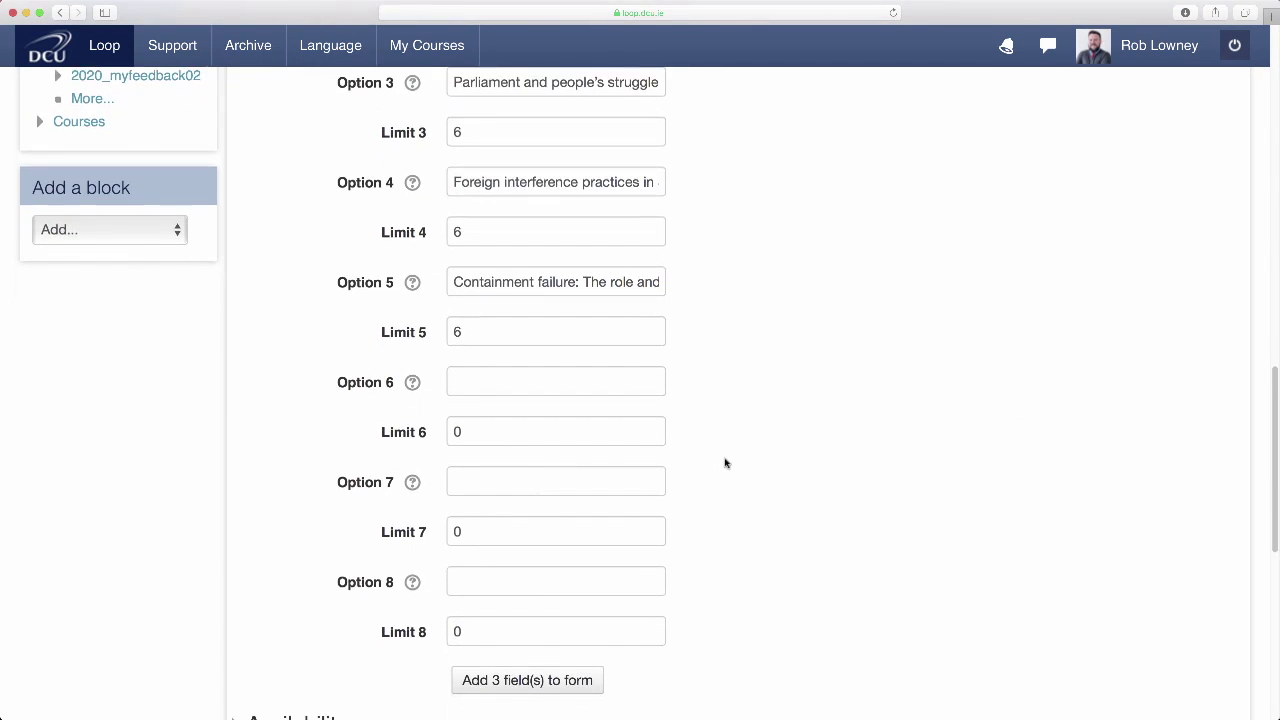
{"action": "left_click", "coordinate": [460, 375]}
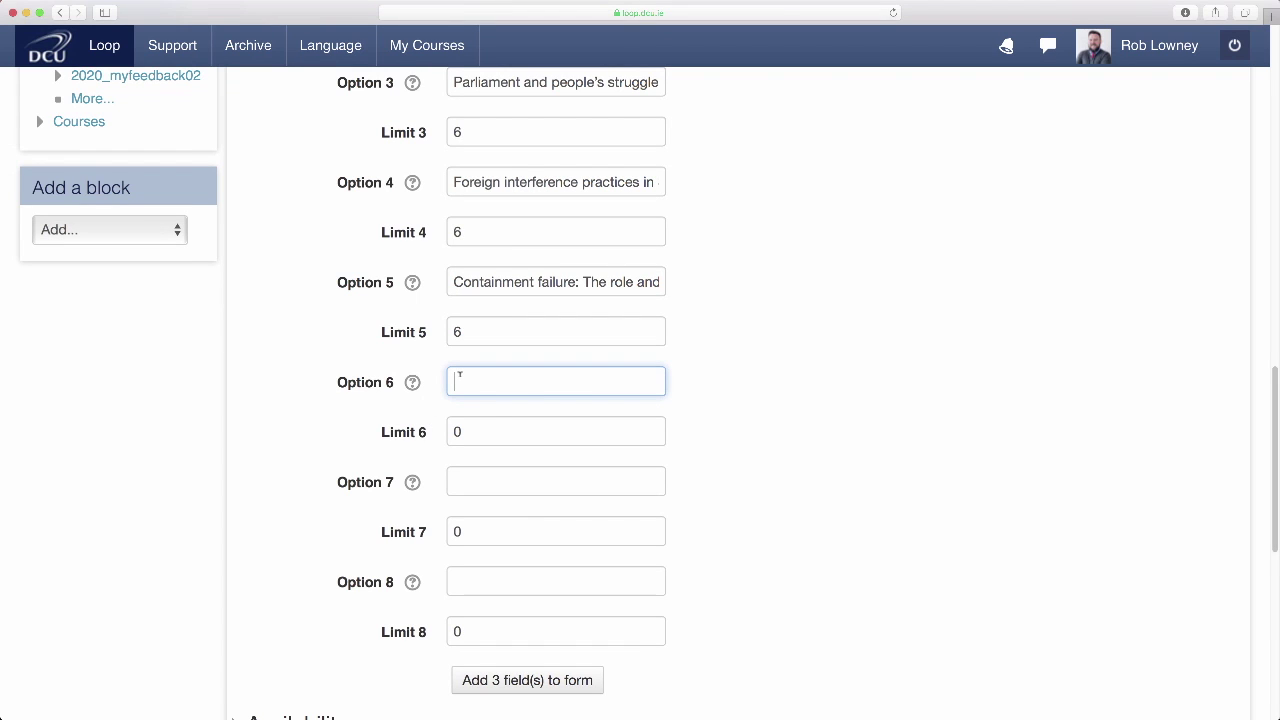
{"action": "key", "text": "super+v"}
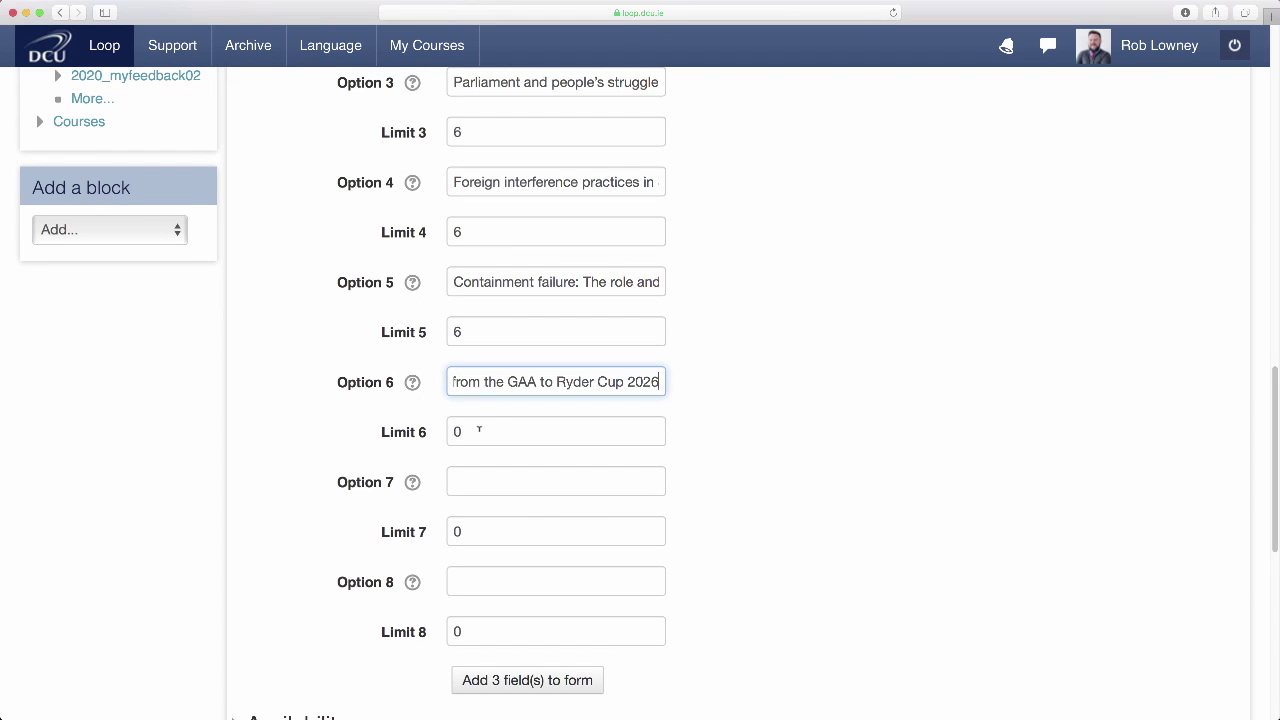
{"action": "key", "text": "Tab"}
{"action": "type", "text": "6"}
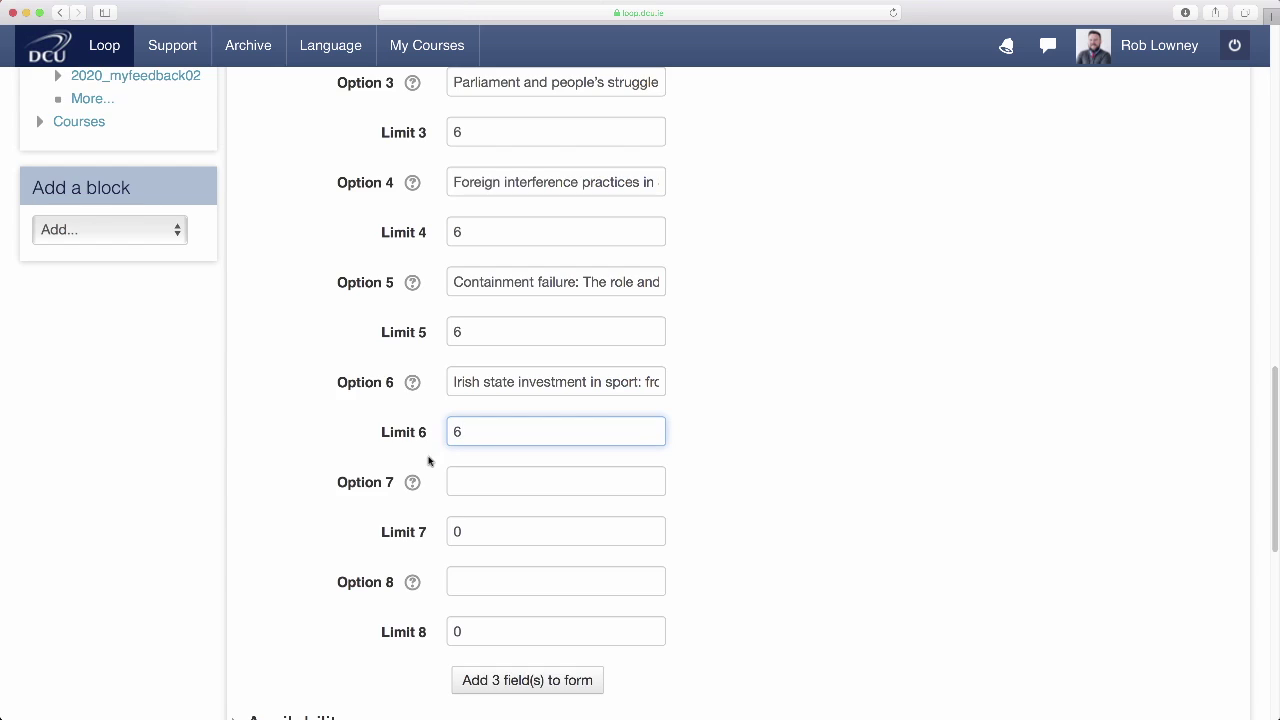
Expand the Availability and Results sections of the choice settings
{"action": "scroll", "coordinate": [429, 457], "scroll_direction": "down", "scroll_amount": 5}
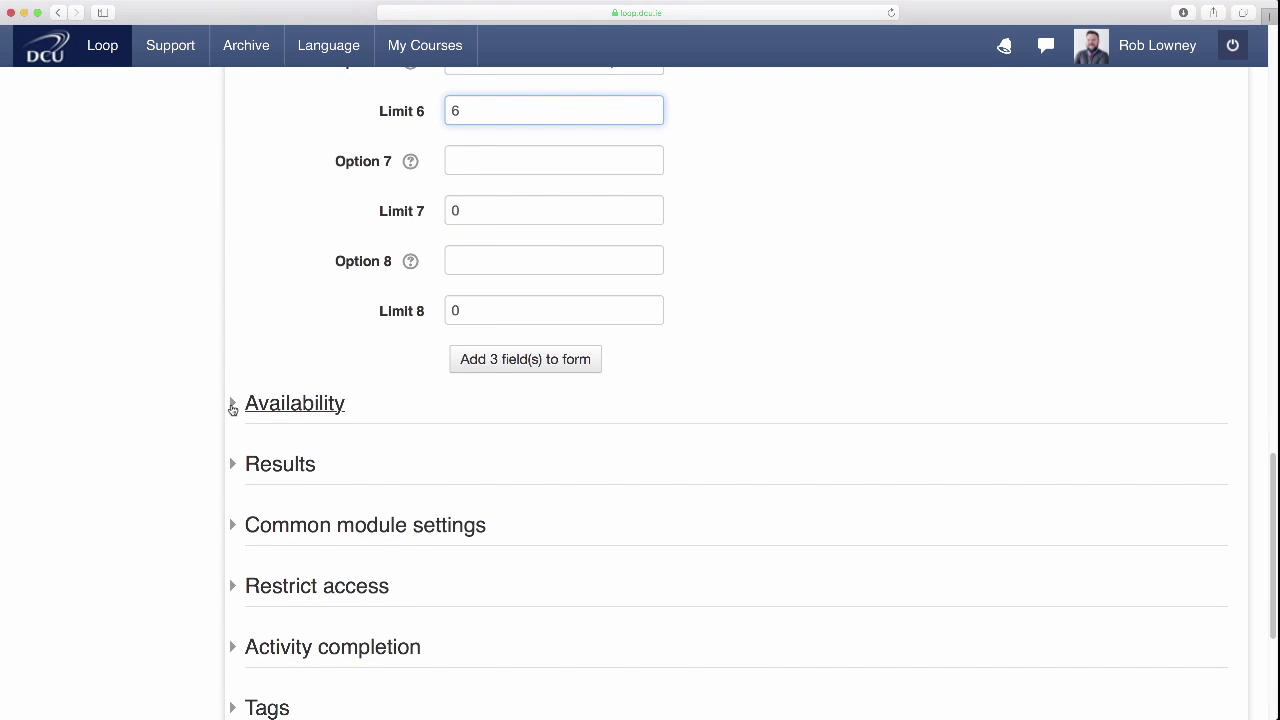
{"action": "left_click", "coordinate": [232, 406]}
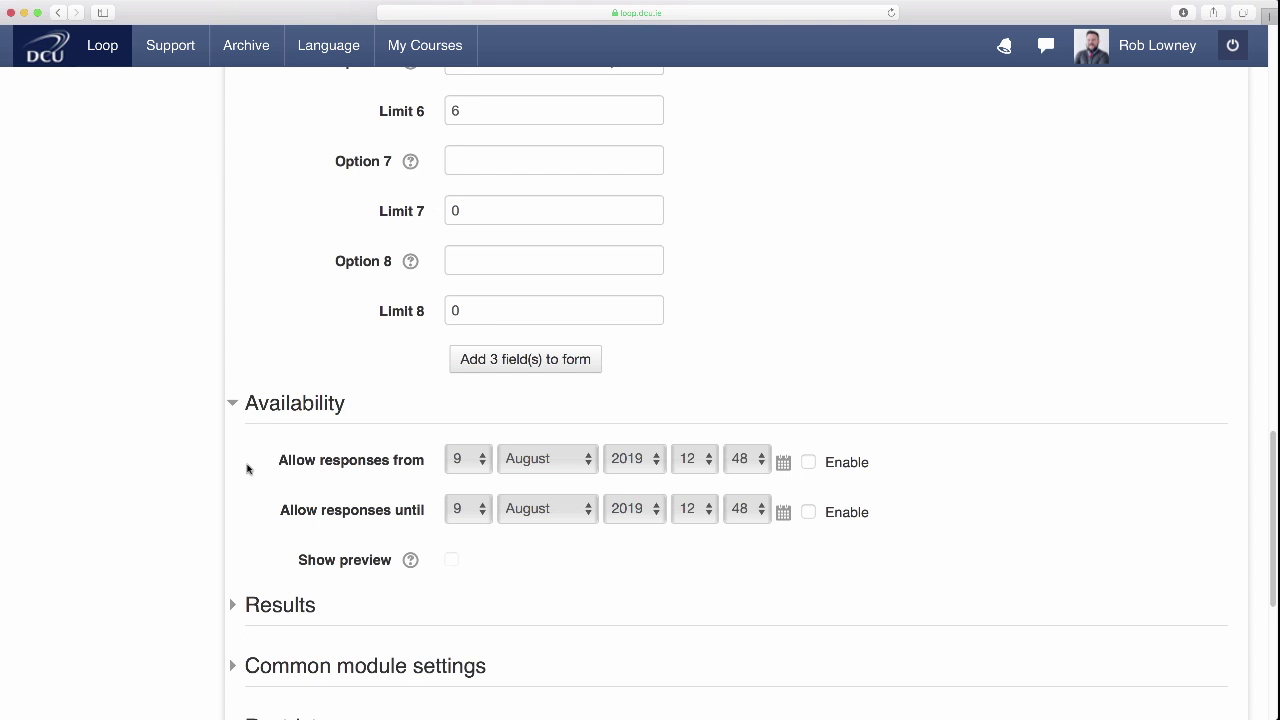
{"action": "scroll", "coordinate": [249, 469], "scroll_direction": "down", "scroll_amount": 4}
{"action": "left_click", "coordinate": [234, 423]}
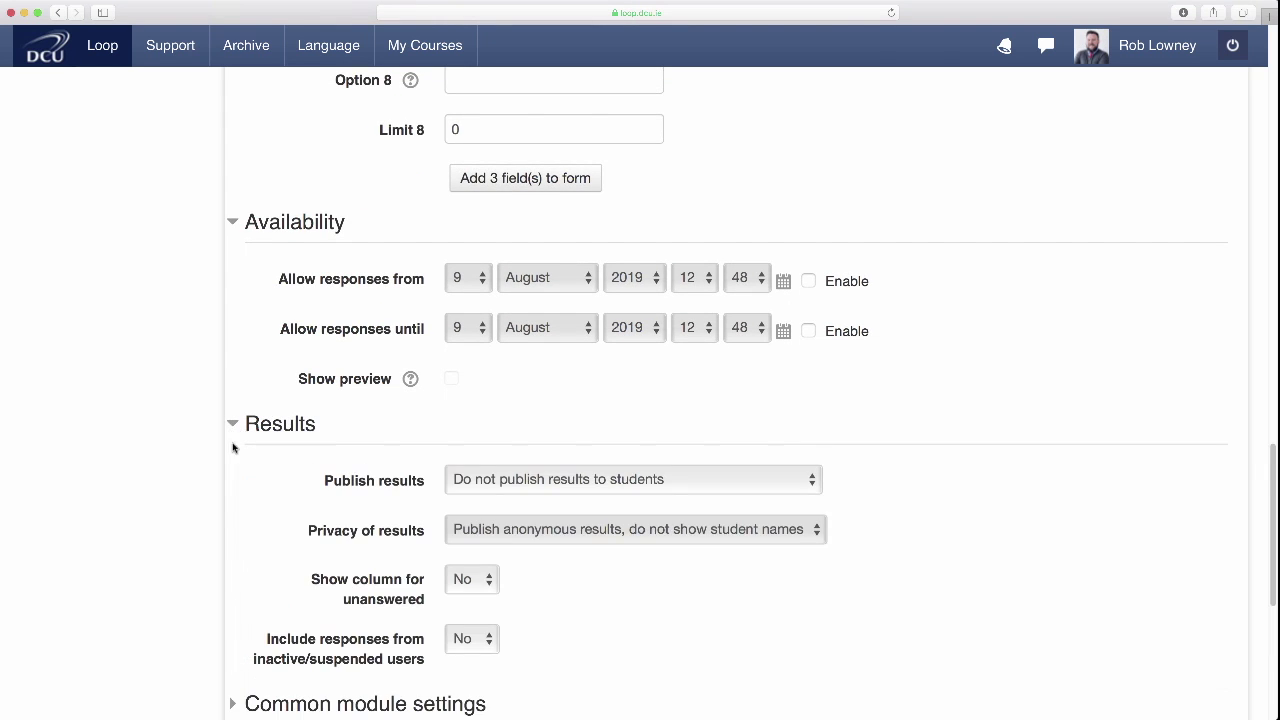
Set Publish results to "Always show results to students" and keep the results anonymous, without student names
{"action": "scroll", "coordinate": [233, 447], "scroll_direction": "down", "scroll_amount": 3}
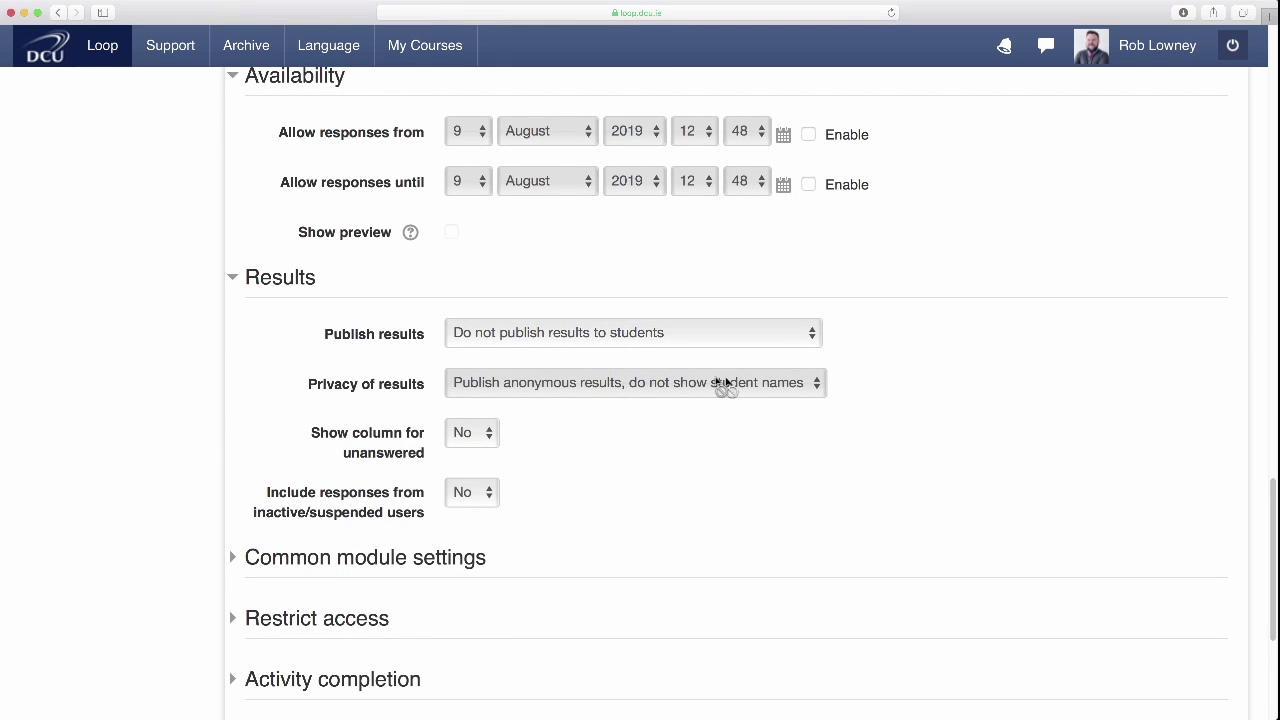
{"action": "left_click", "coordinate": [698, 337]}
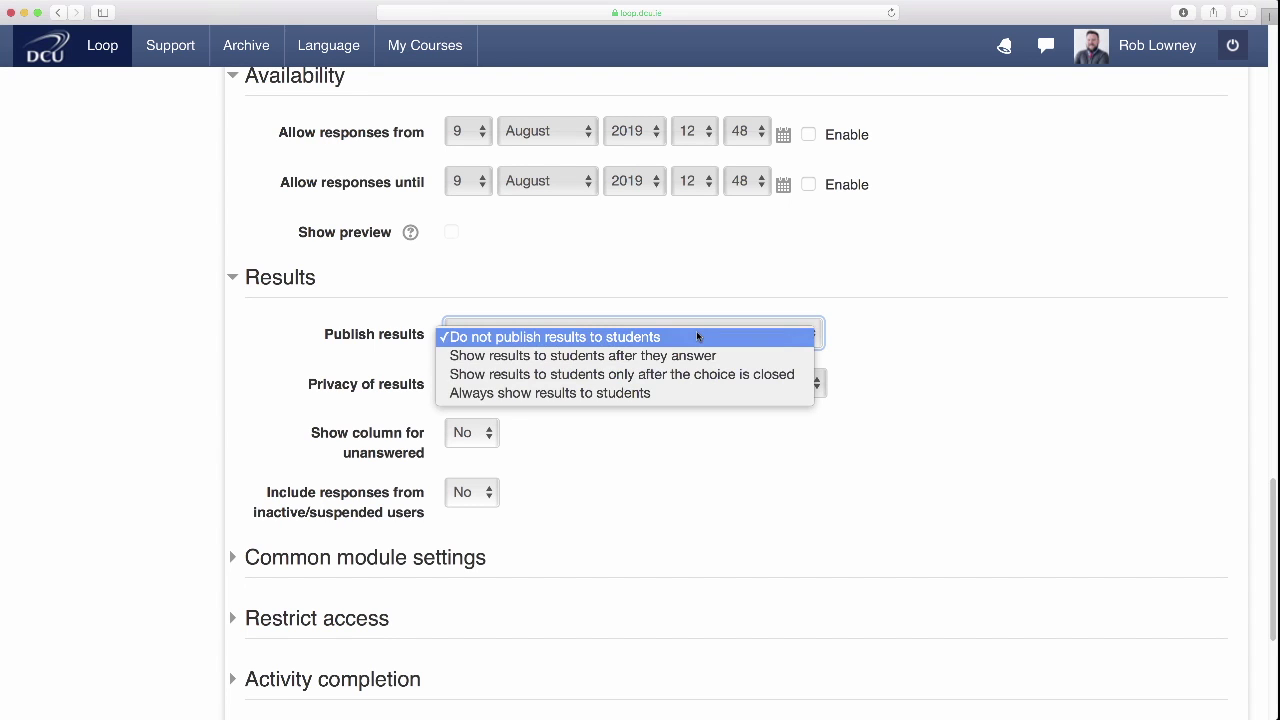
{"action": "left_click", "coordinate": [732, 393]}
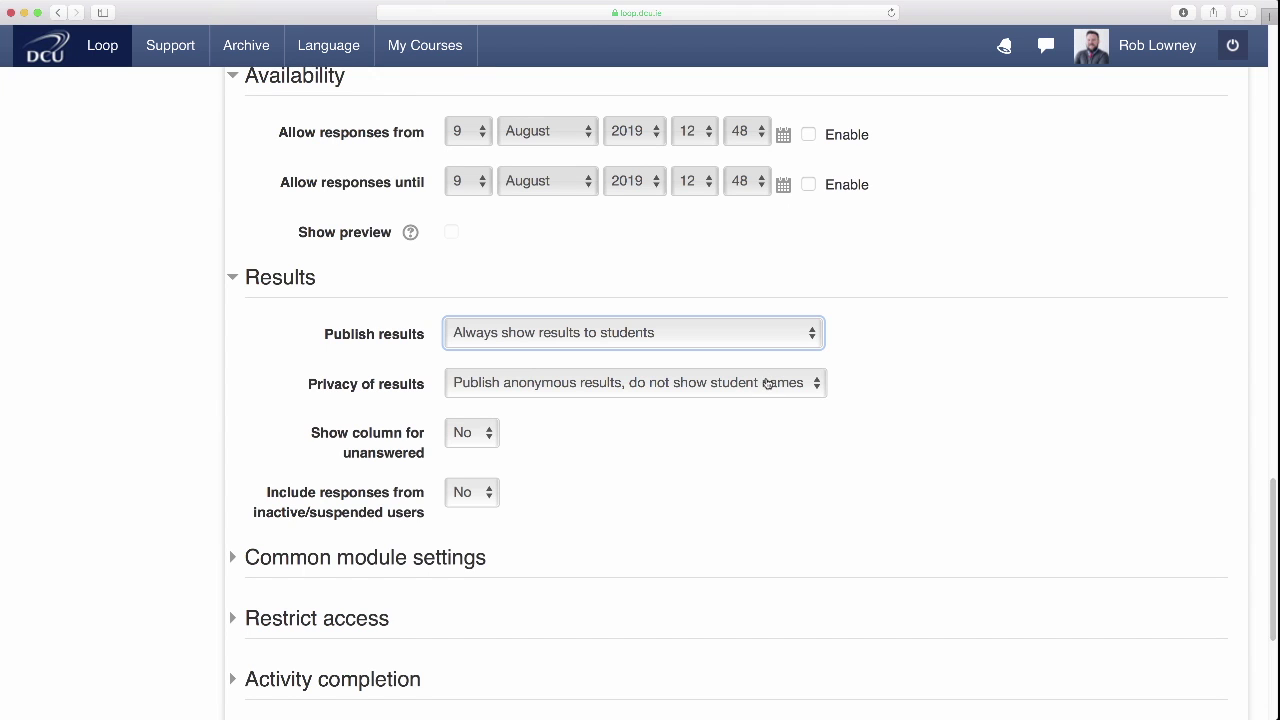
{"action": "left_click", "coordinate": [767, 383]}
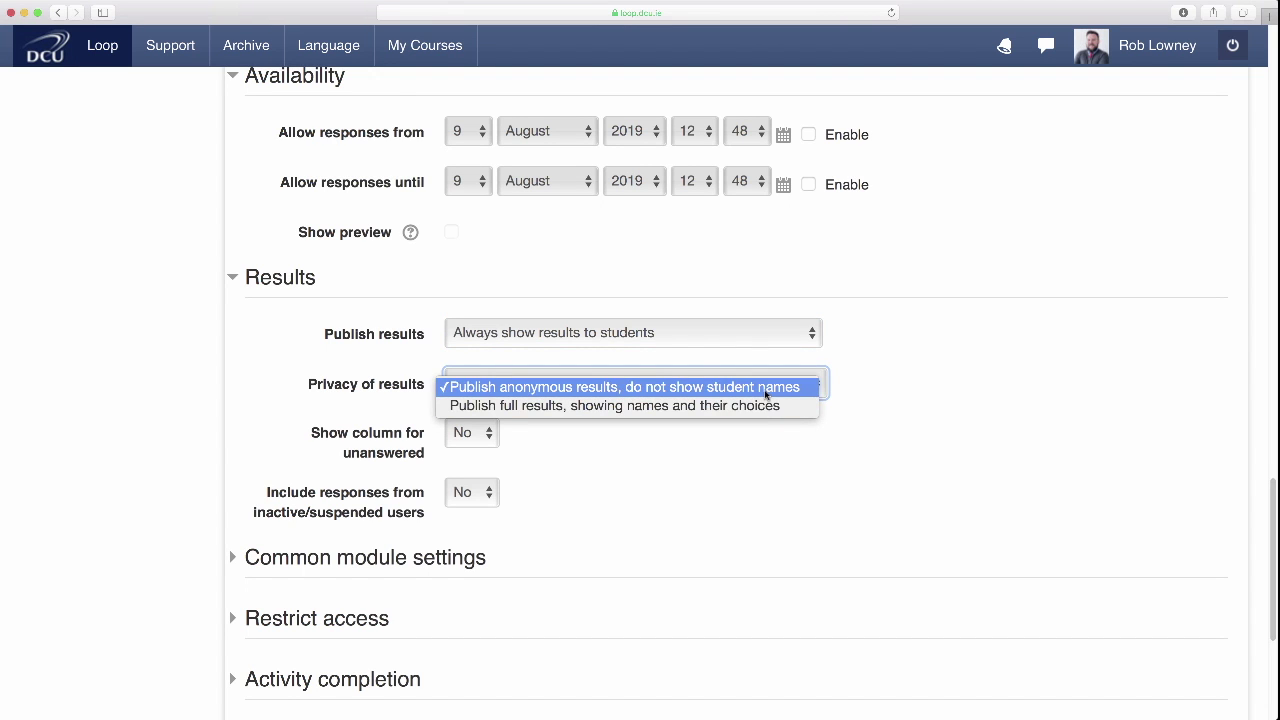
{"action": "left_click", "coordinate": [767, 387]}
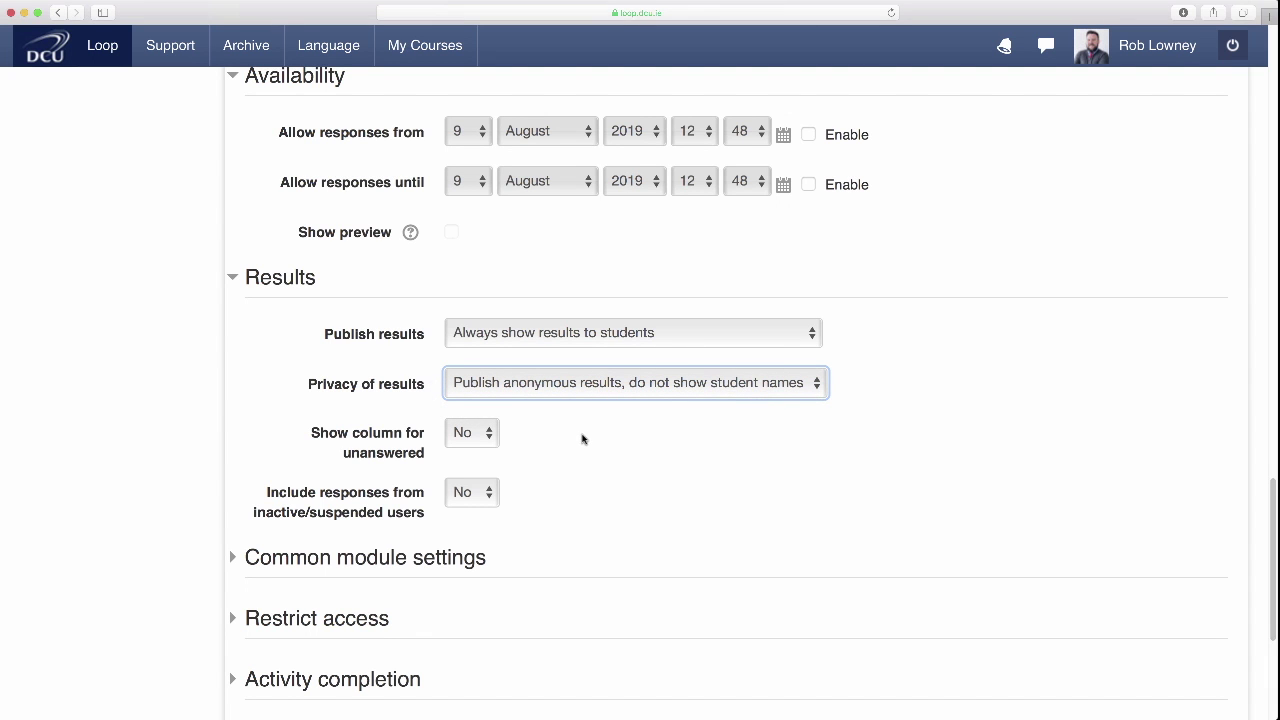
Expand the Activity completion settings and set completion tracking to "Show activity as complete when conditions are met"
{"action": "scroll", "coordinate": [583, 482], "scroll_direction": "down", "scroll_amount": 1}
{"action": "scroll", "coordinate": [583, 482], "scroll_direction": "down", "scroll_amount": 5}
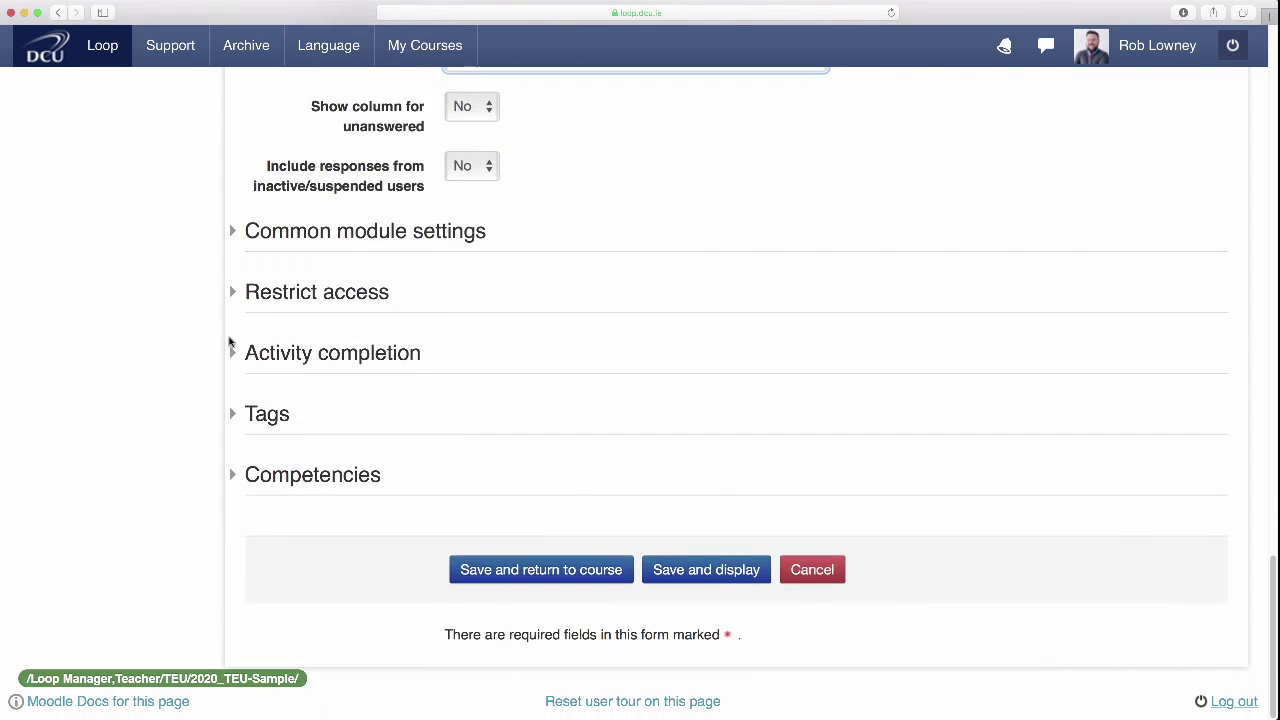
{"action": "left_click", "coordinate": [237, 354]}
{"action": "scroll", "coordinate": [270, 403], "scroll_direction": "down", "scroll_amount": 1}
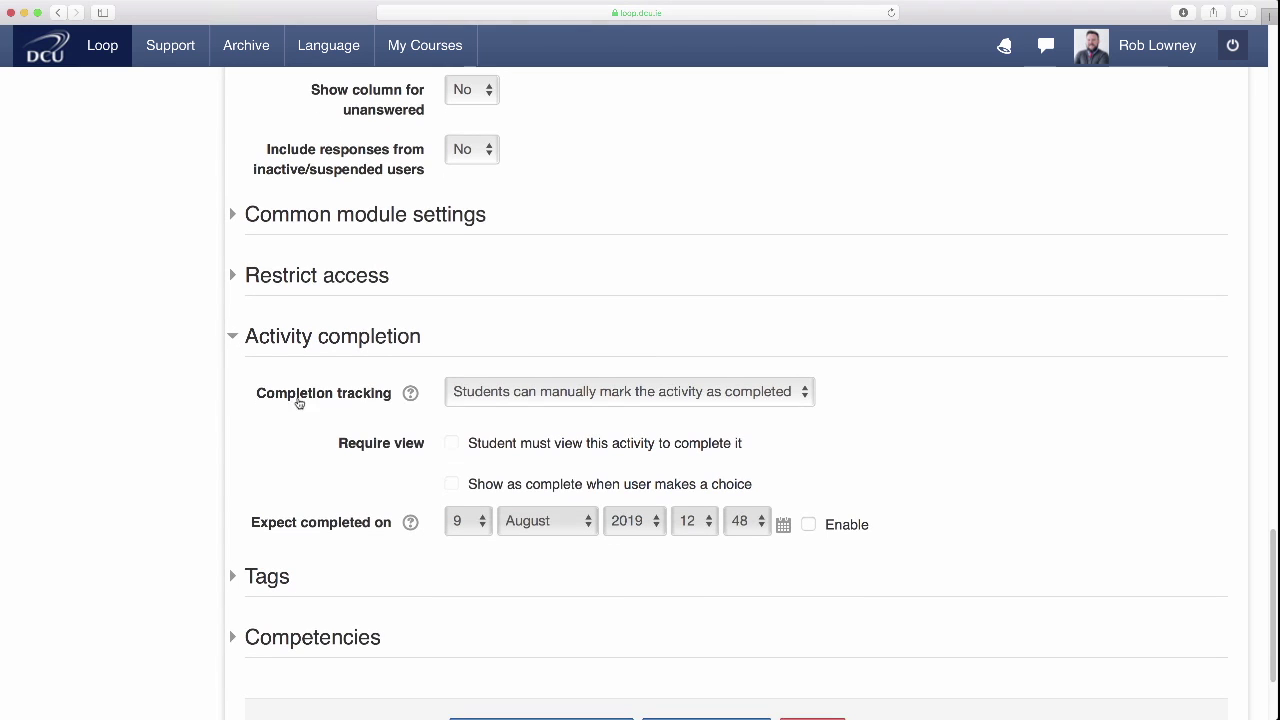
{"action": "left_click", "coordinate": [657, 398]}
{"action": "left_click", "coordinate": [669, 417]}
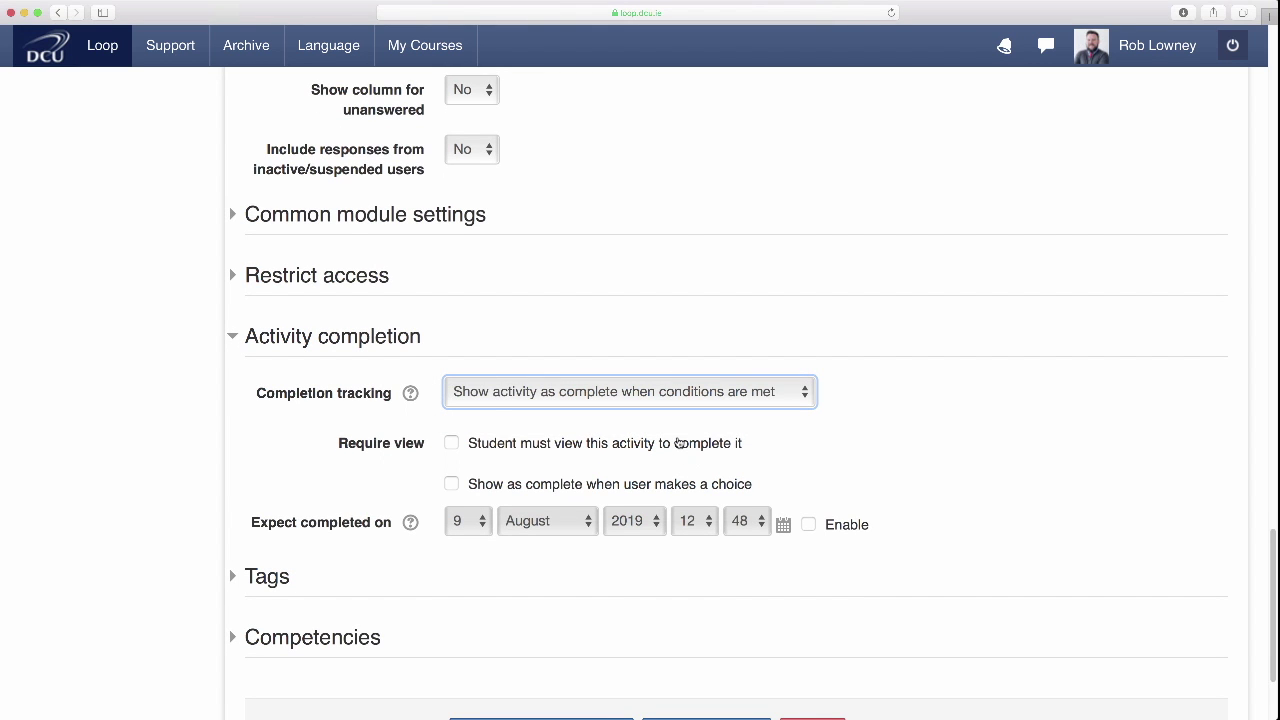
Require students to view the activity and make a choice for completion, and save the choice, returning to the course
{"action": "left_click", "coordinate": [681, 443]}
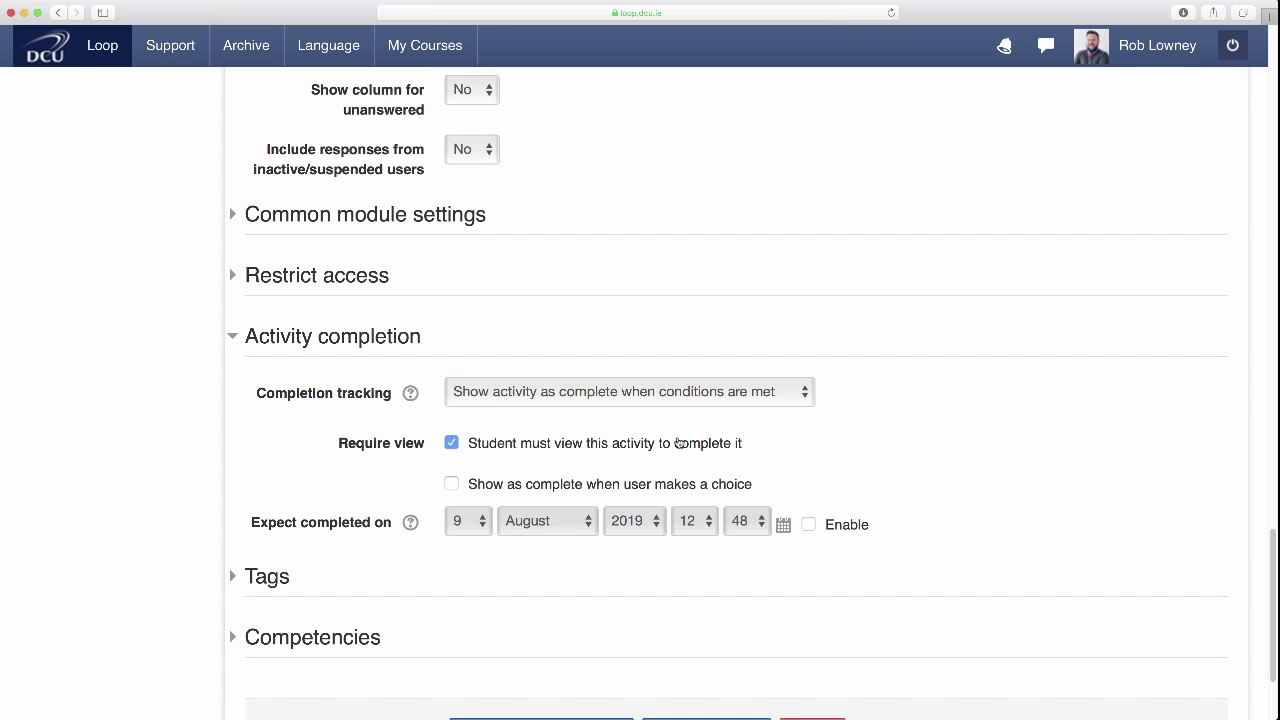
{"action": "left_click", "coordinate": [681, 489]}
{"action": "scroll", "coordinate": [680, 489], "scroll_direction": "down", "scroll_amount": 2}
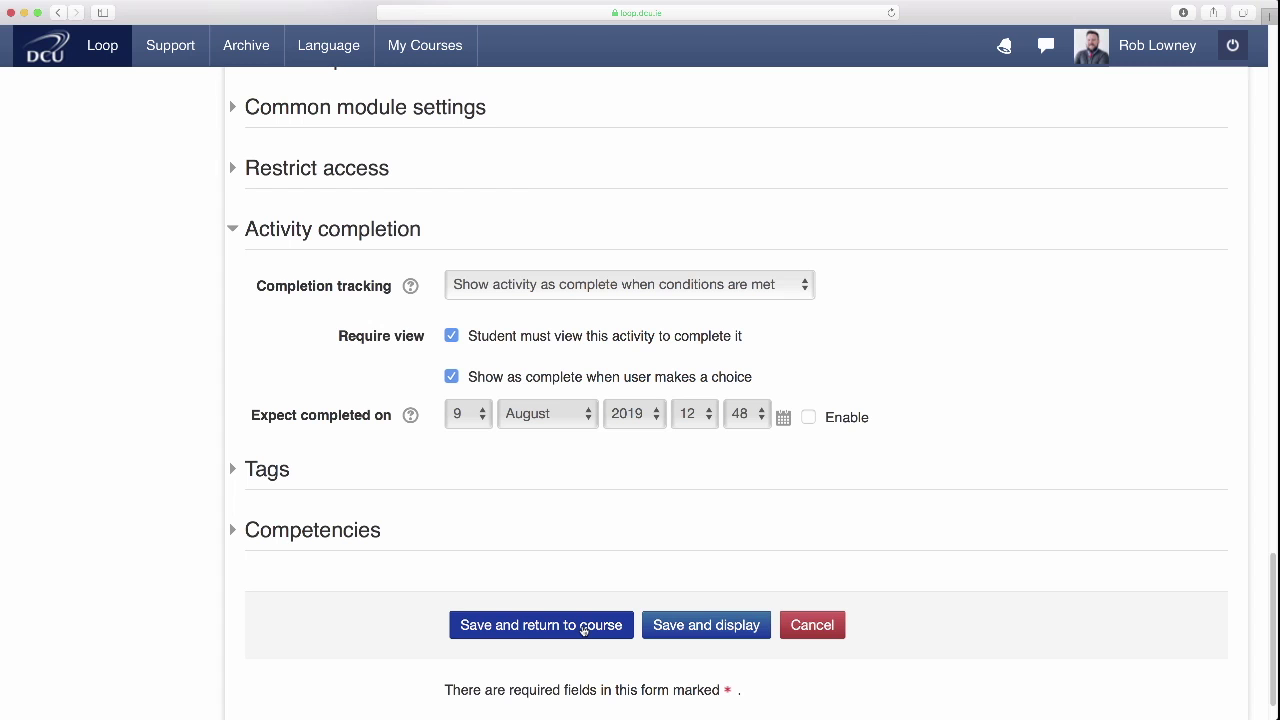
{"action": "left_click", "coordinate": [583, 627]}
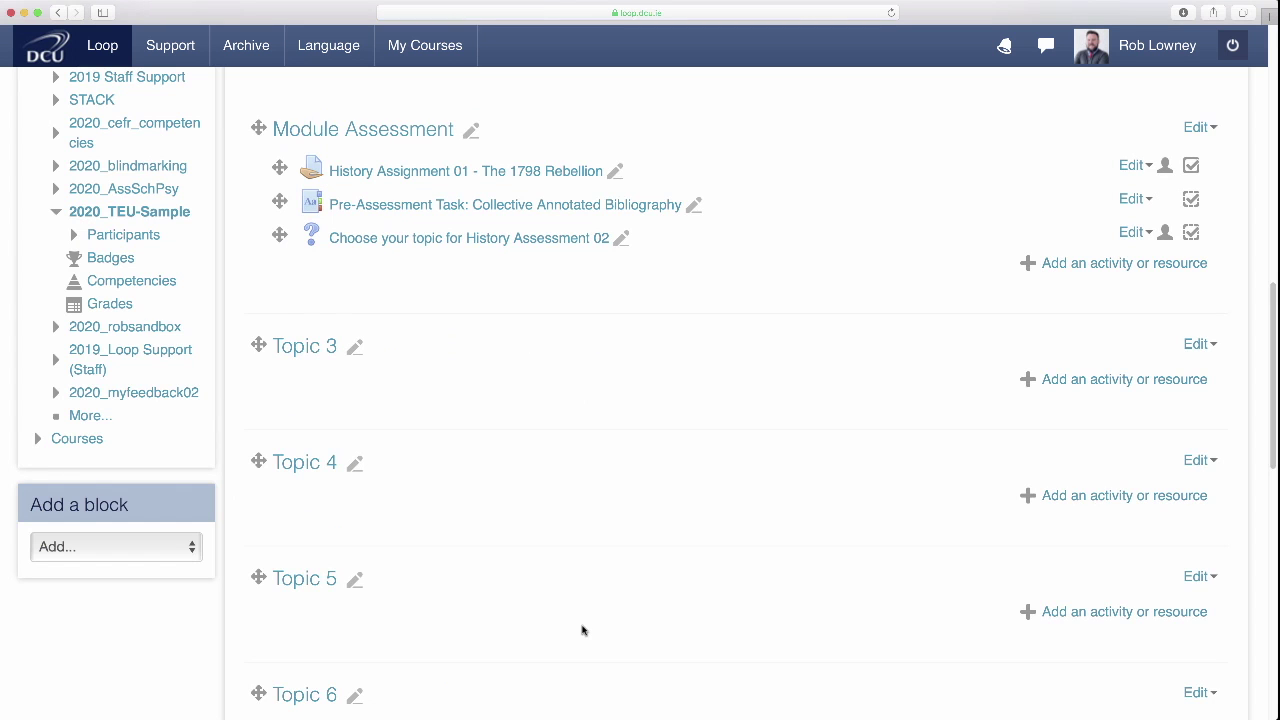
Open the "Choose your topic for History Assessment 02" activity and select the "Rule Brittania and Rule Brexit" topic
{"action": "scroll", "coordinate": [550, 615], "scroll_direction": "down", "scroll_amount": 1}
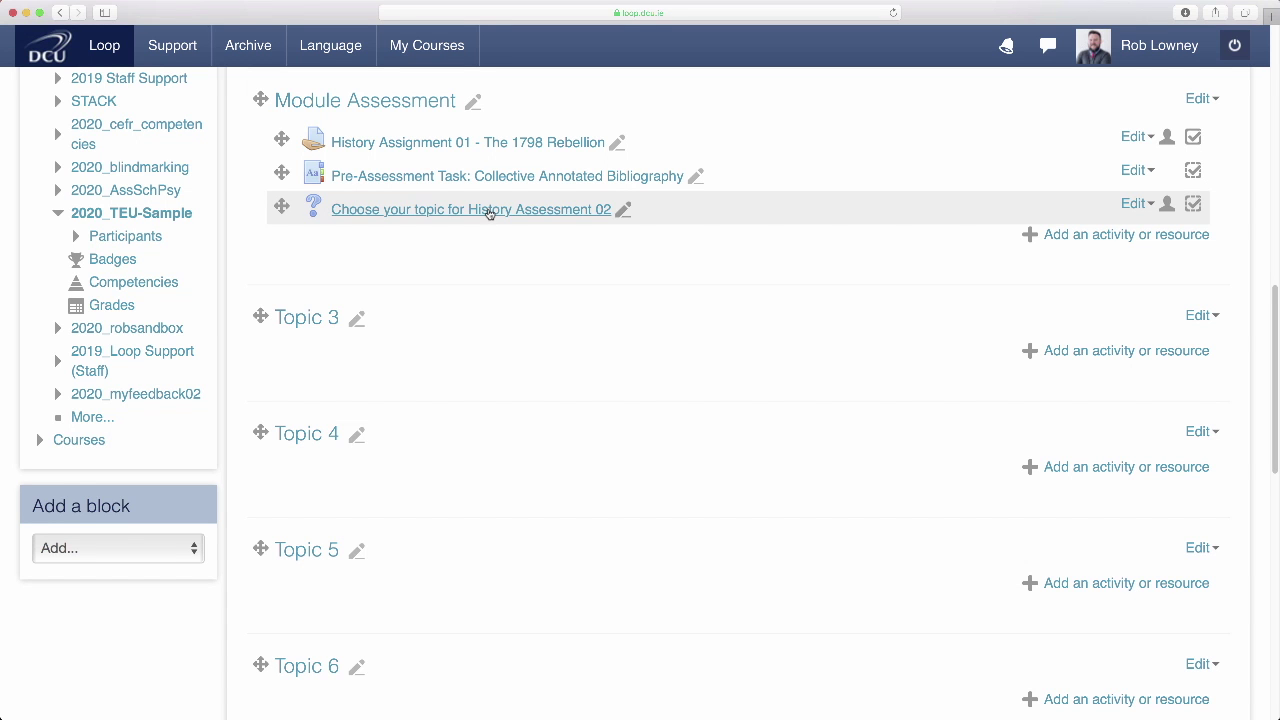
{"action": "left_click", "coordinate": [489, 212]}
{"action": "scroll", "coordinate": [336, 353], "scroll_direction": "down", "scroll_amount": 1}
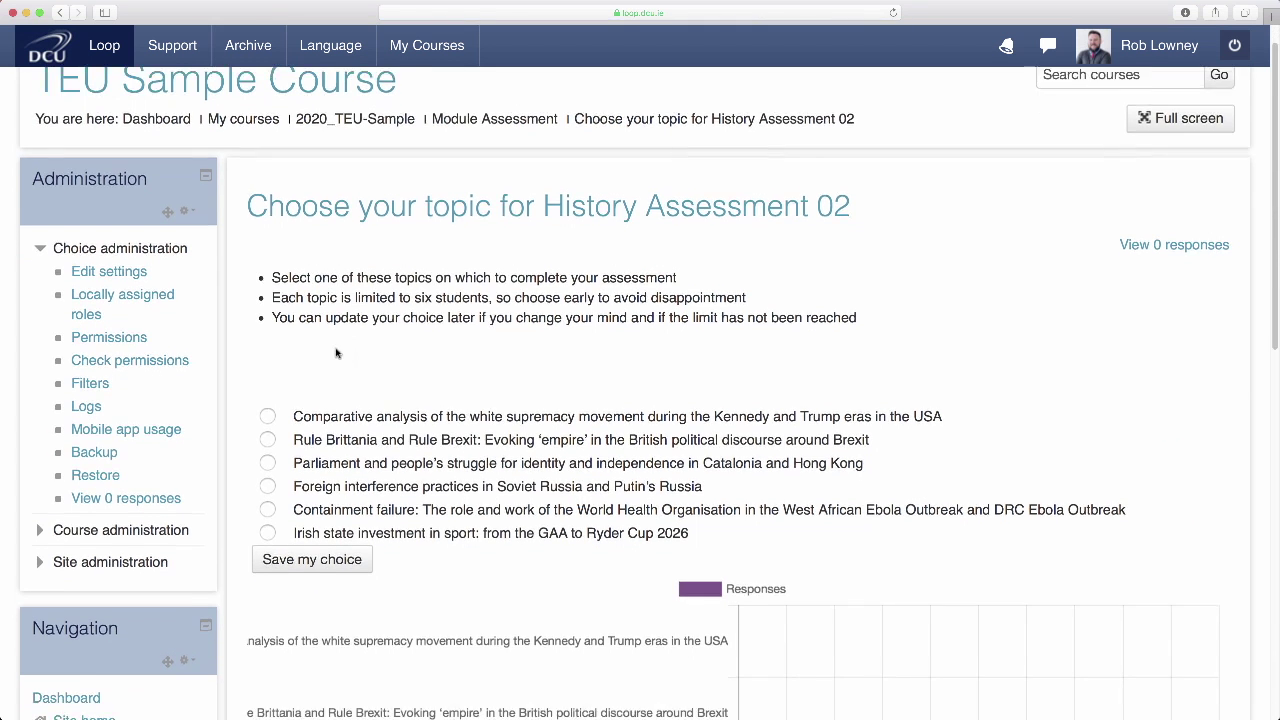
{"action": "scroll", "coordinate": [336, 353], "scroll_direction": "down", "scroll_amount": 3}
{"action": "left_click", "coordinate": [266, 358]}
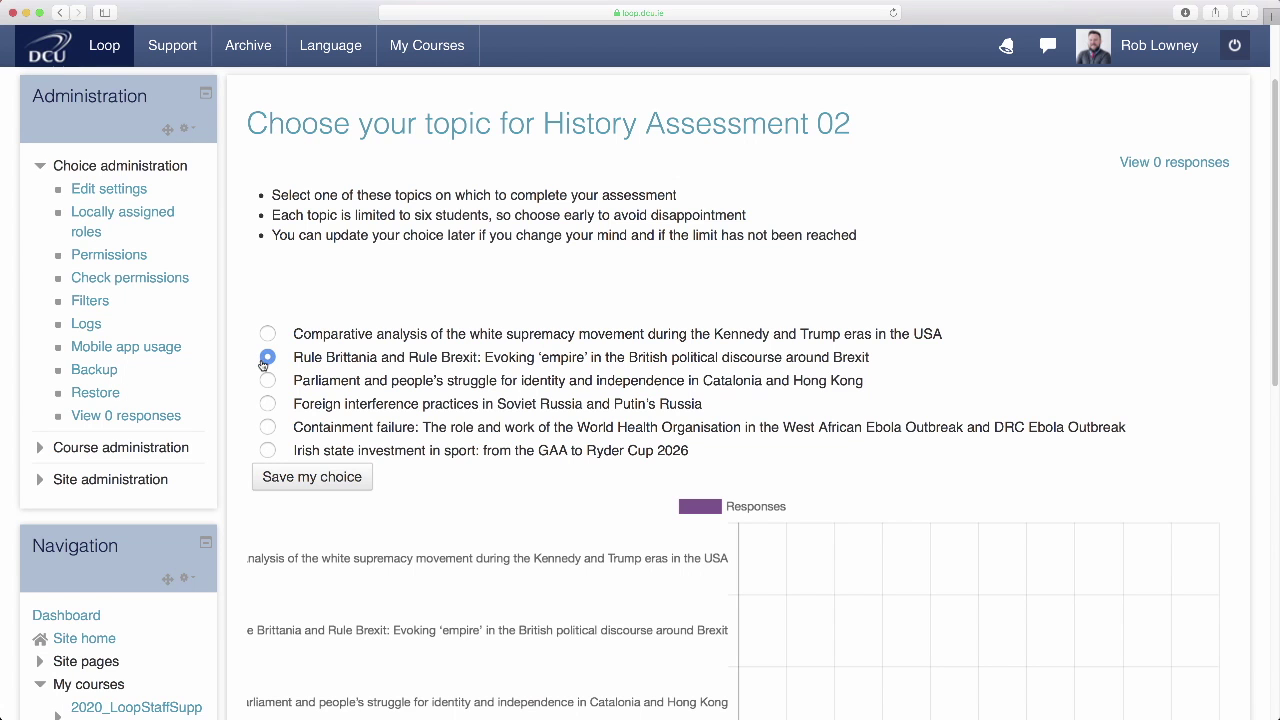
{"action": "scroll", "coordinate": [266, 360], "scroll_direction": "down", "scroll_amount": 3}
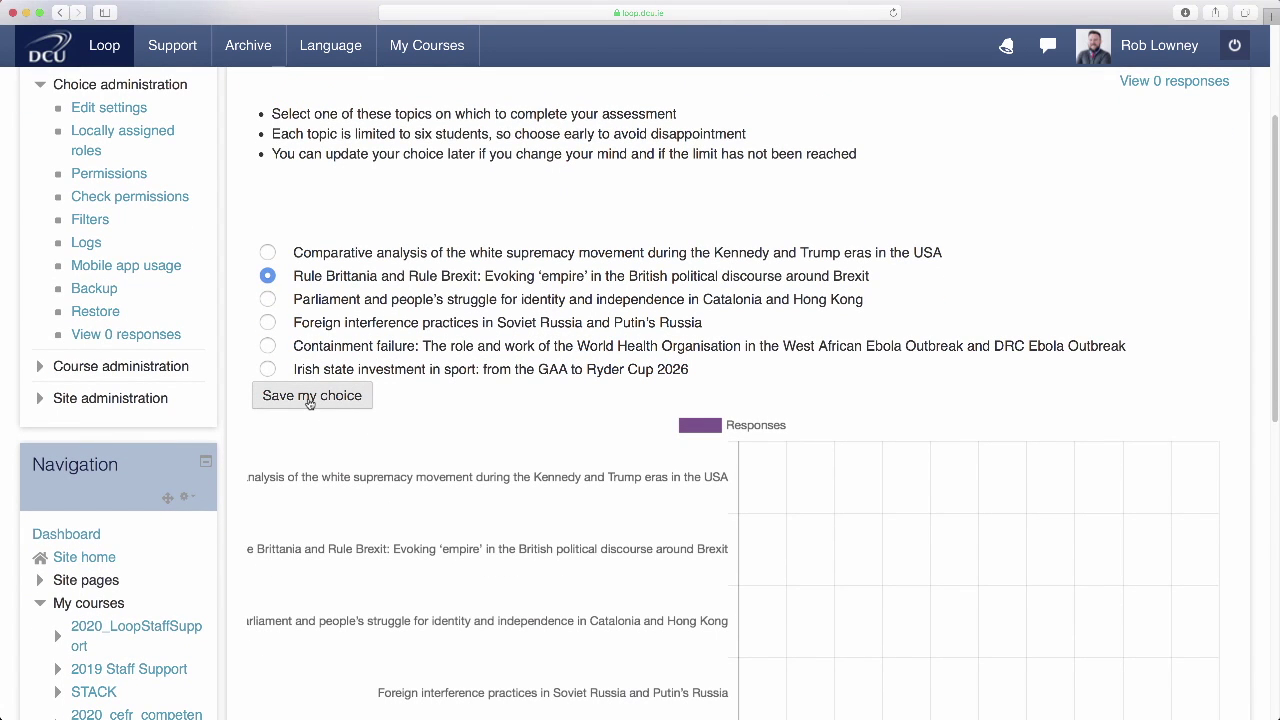